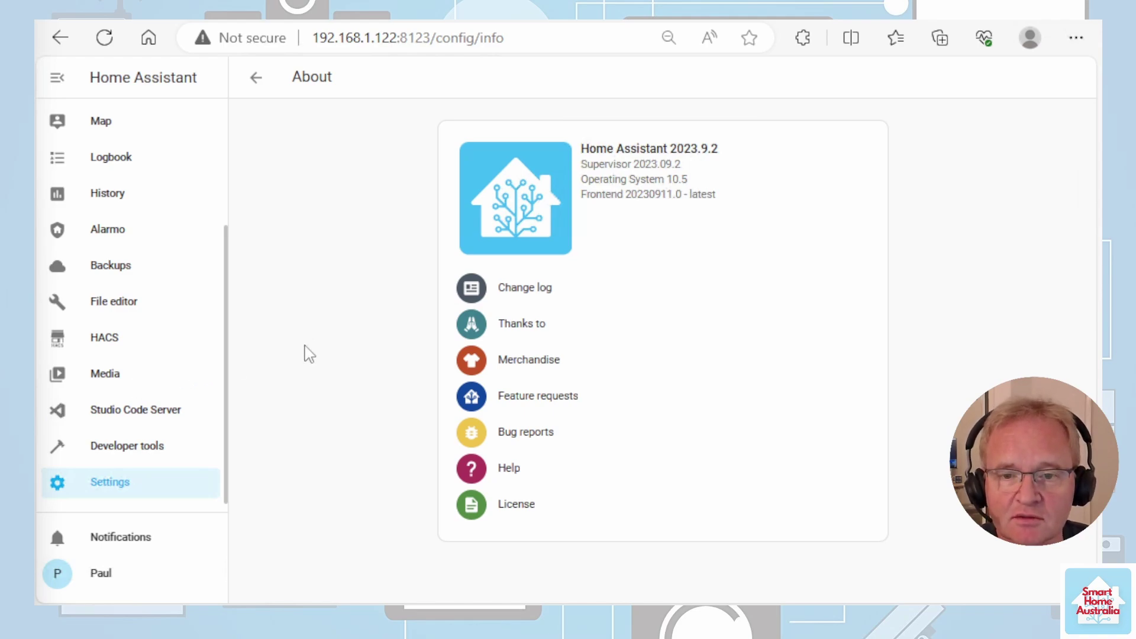
Step: Open the Home Assistant Community Store (HACS) from the sidebar
click(98, 342)
Step: Search the HACS frontend repositories for 'lg' and open LG WebOS Remote Control
click(559, 201)
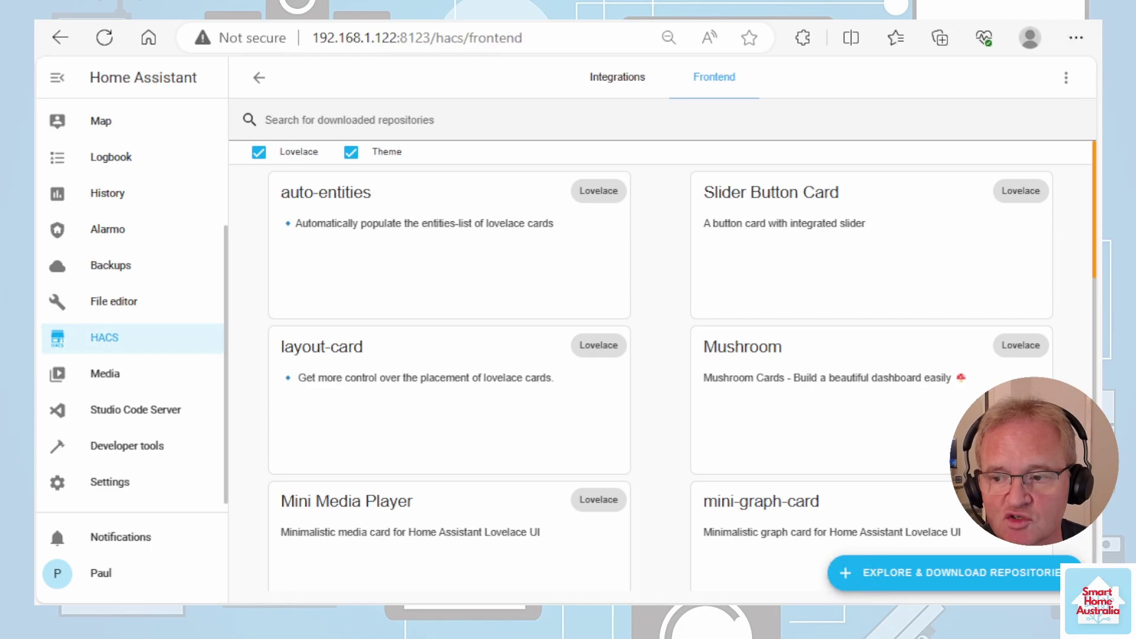
click(908, 583)
text(lg)
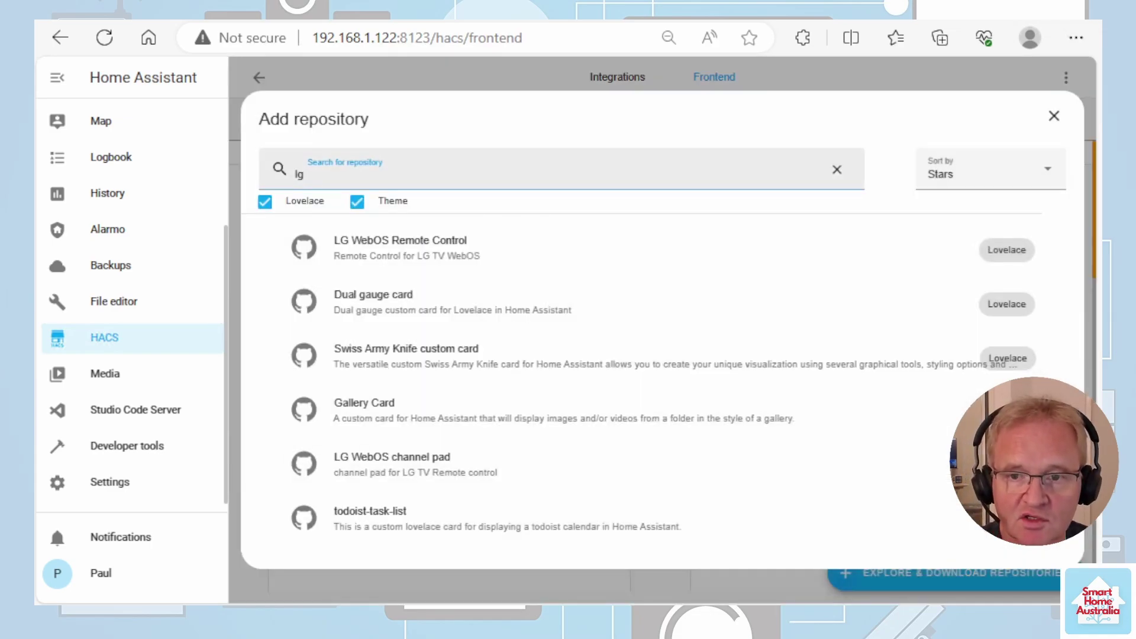
click(393, 249)
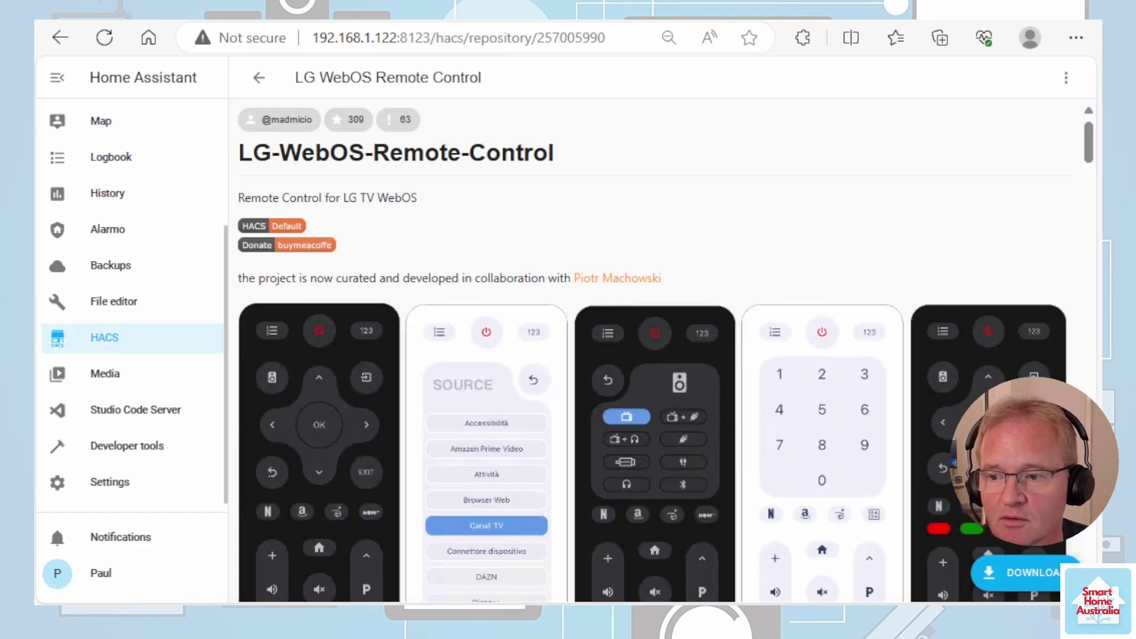
Step: Download the LG WebOS Remote Control card and reload the browser
click(1036, 578)
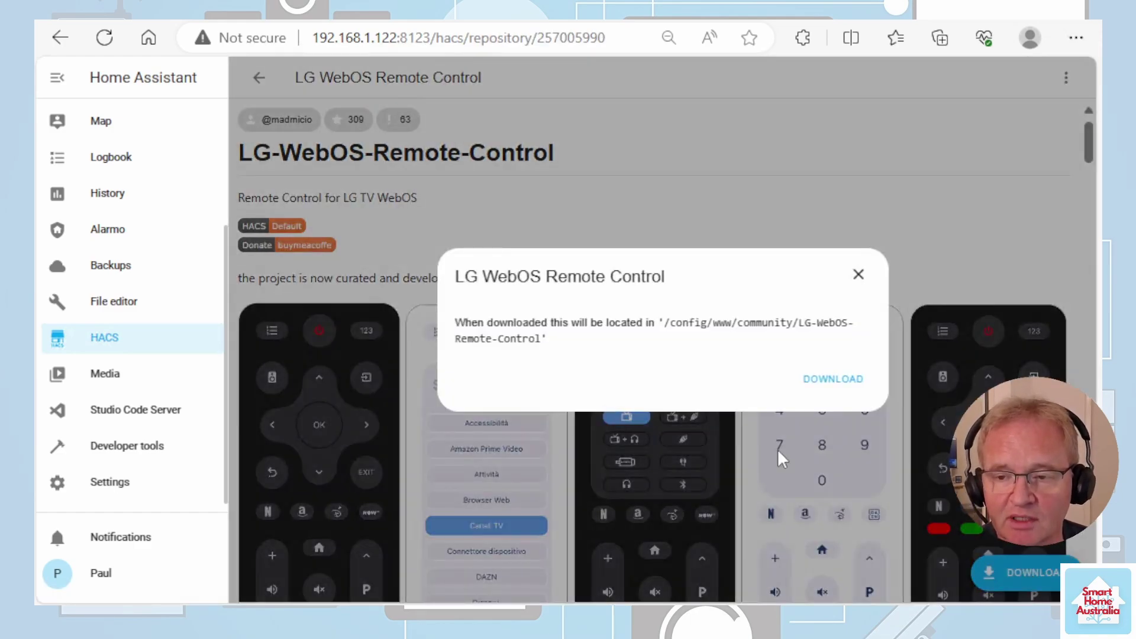
click(833, 380)
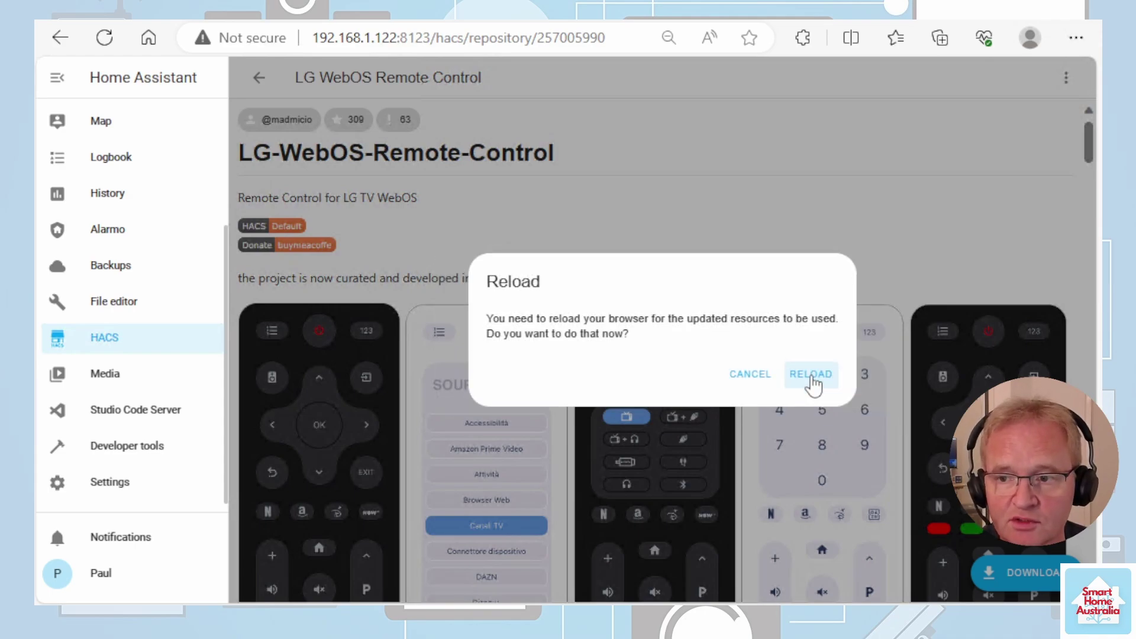
click(812, 378)
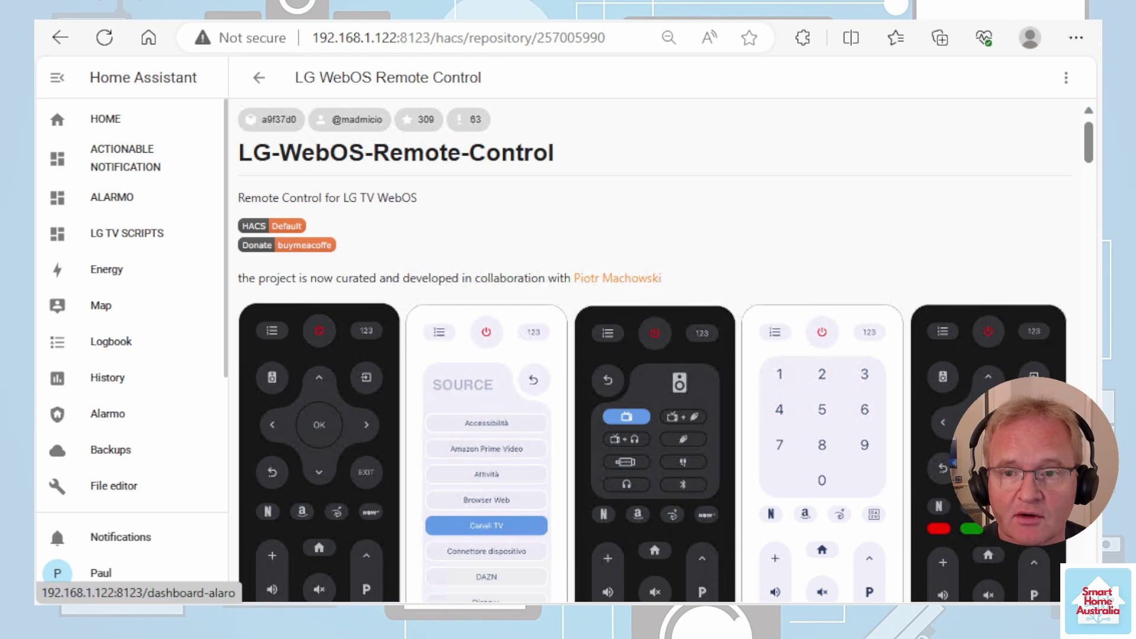
Step: Create a new dashboard titled 'LG REMOTE' under Settings > Dashboards
scroll(124, 473, down, 3)
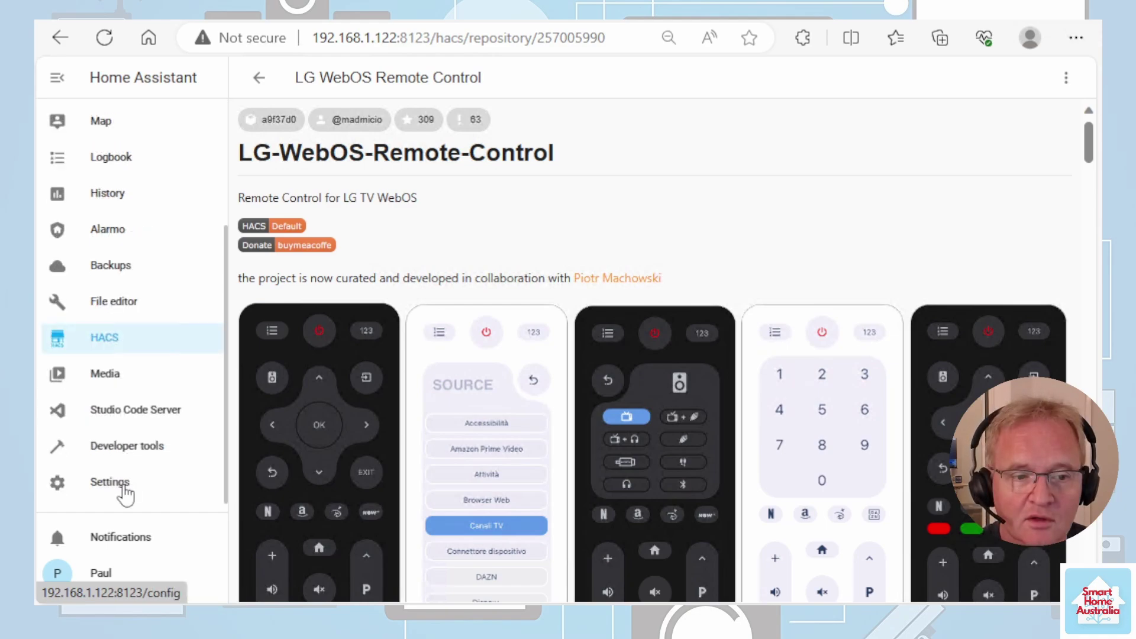
click(125, 491)
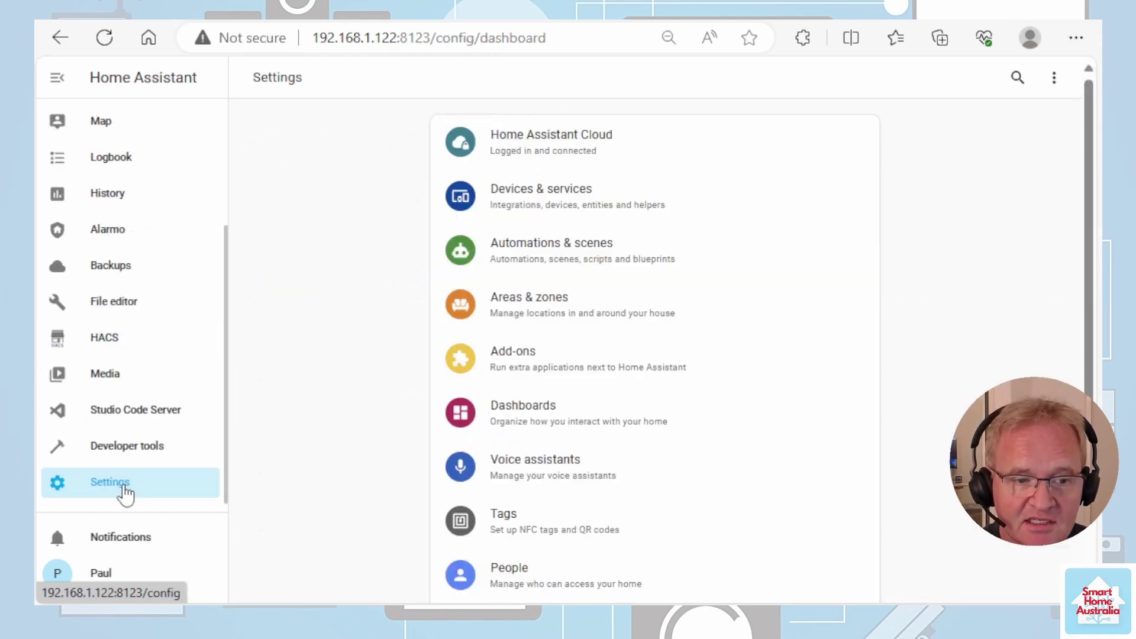
click(589, 419)
click(1013, 577)
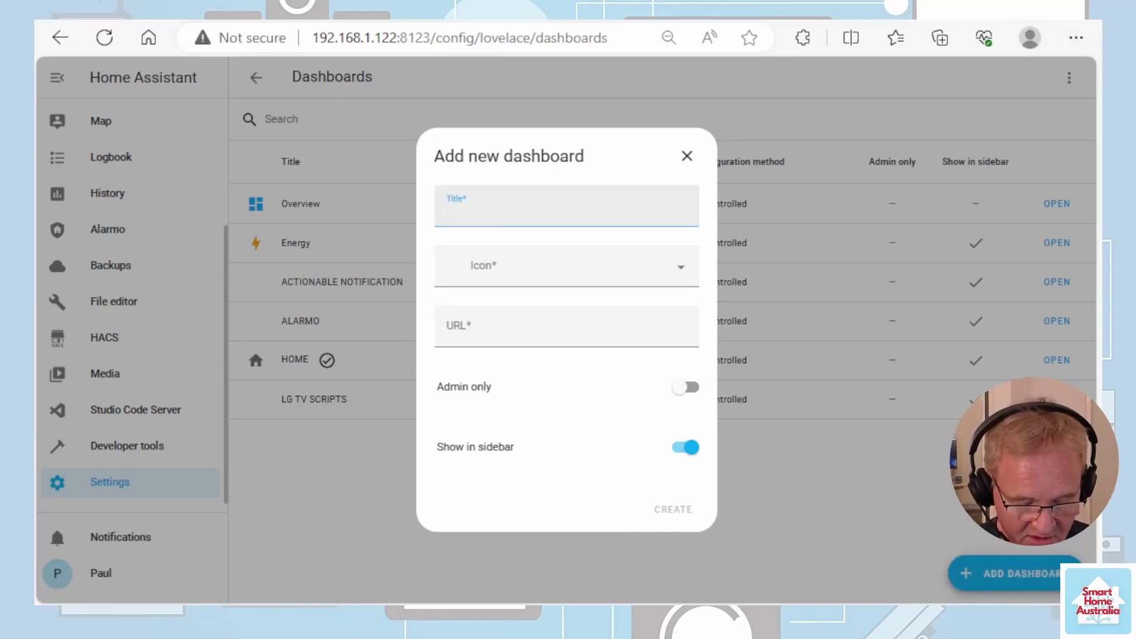
text(LG REMOTE)
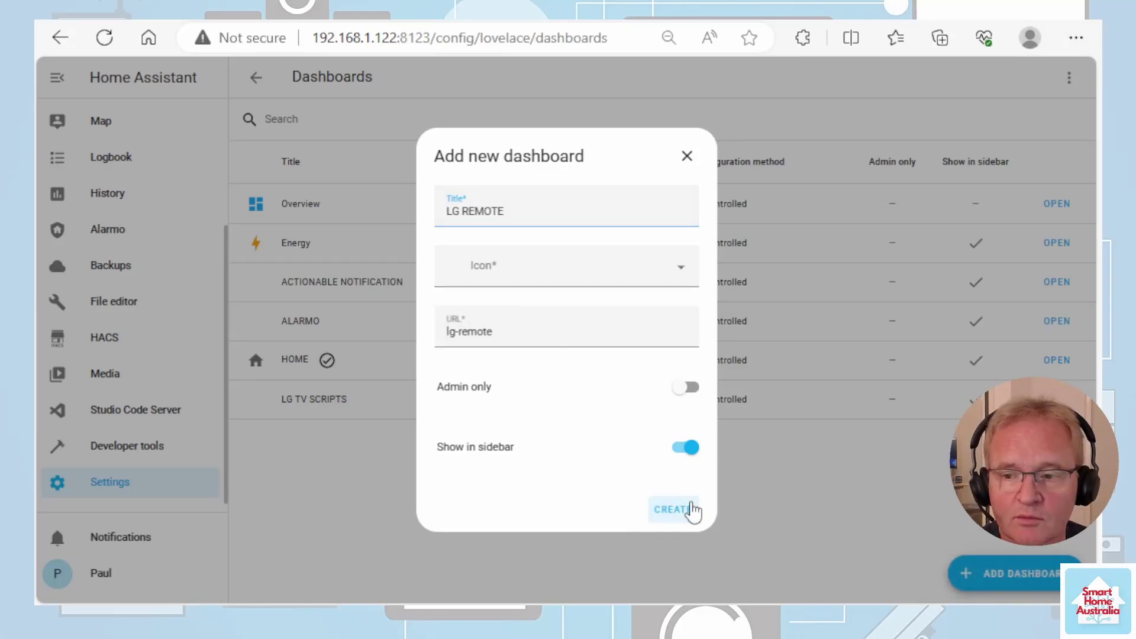
click(692, 510)
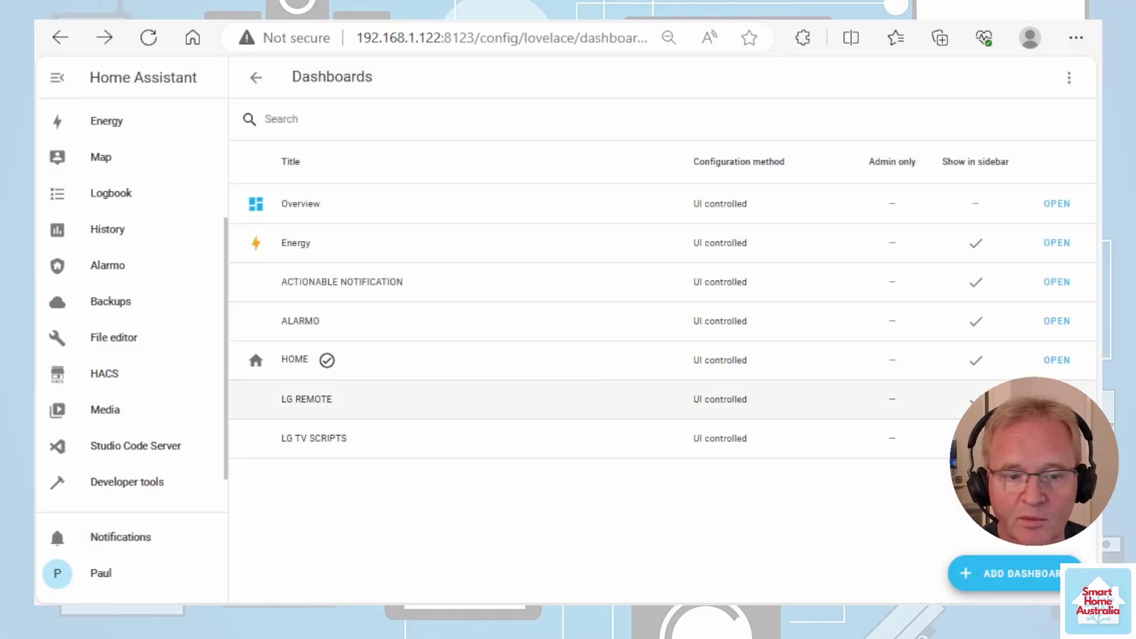
Step: Open LG REMOTE and take control of it as an empty dashboard
click(1057, 399)
click(1054, 80)
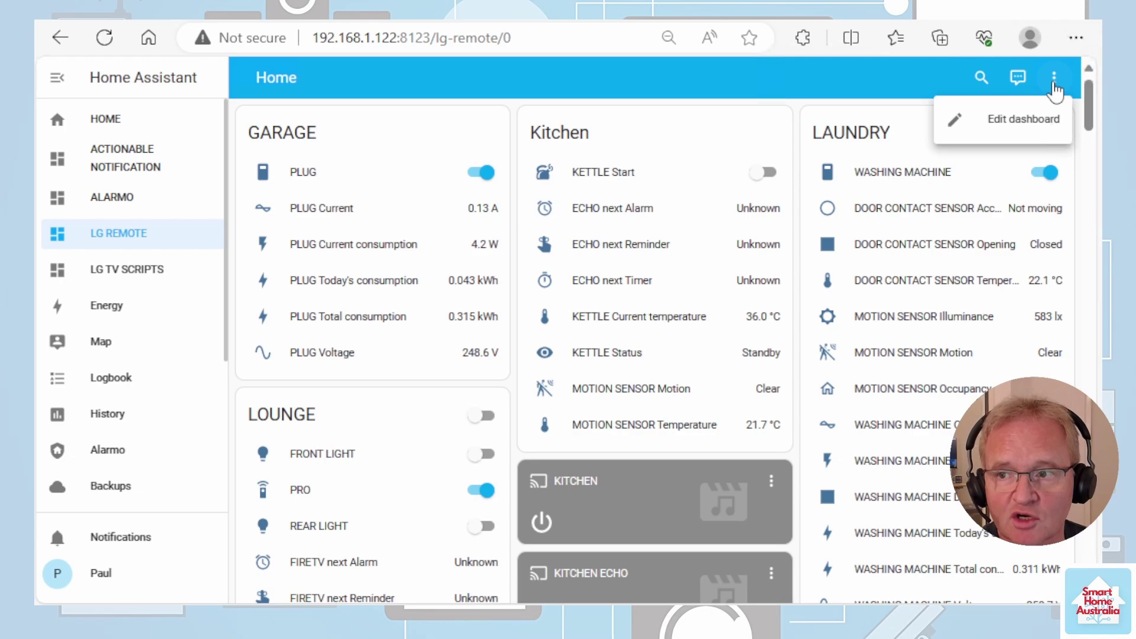
click(1024, 127)
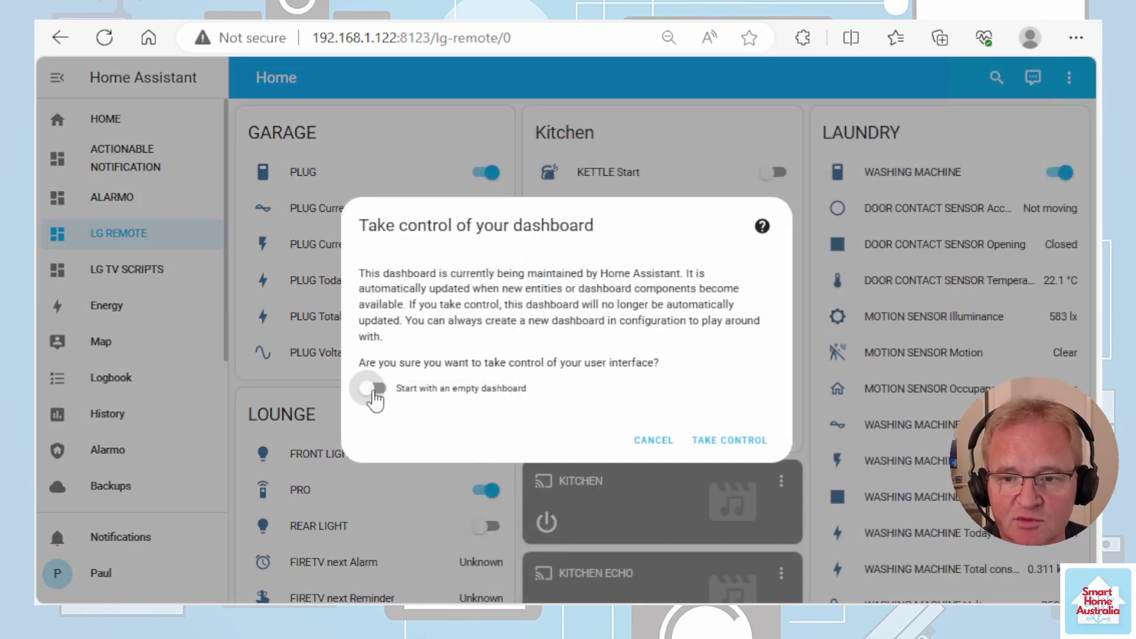
click(374, 388)
click(740, 443)
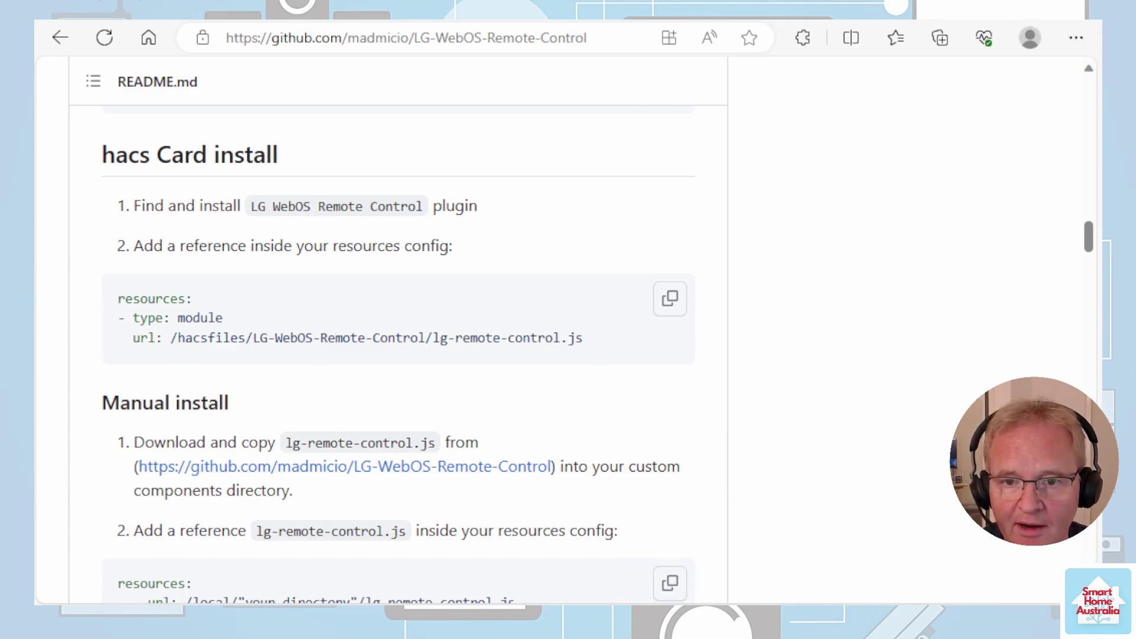
Step: Copy the /hacsfiles/LG-WebOS-Remote-Control/lg-remote-control.js URL from the README install section
drag(170, 339, 580, 354)
key(ctrl+c)
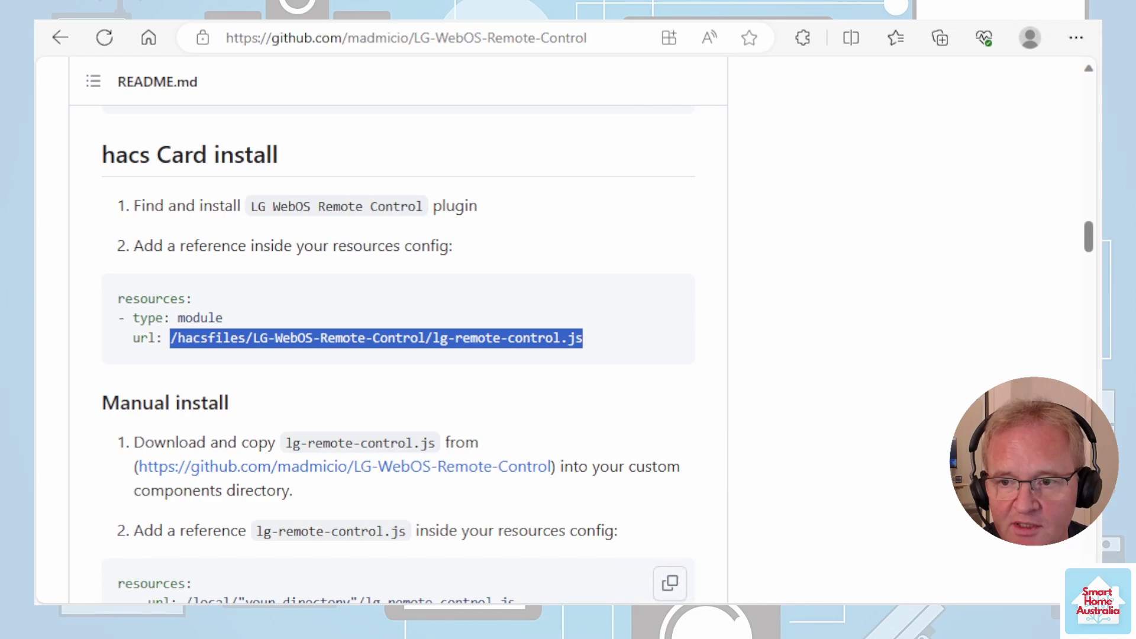
right_click(556, 347)
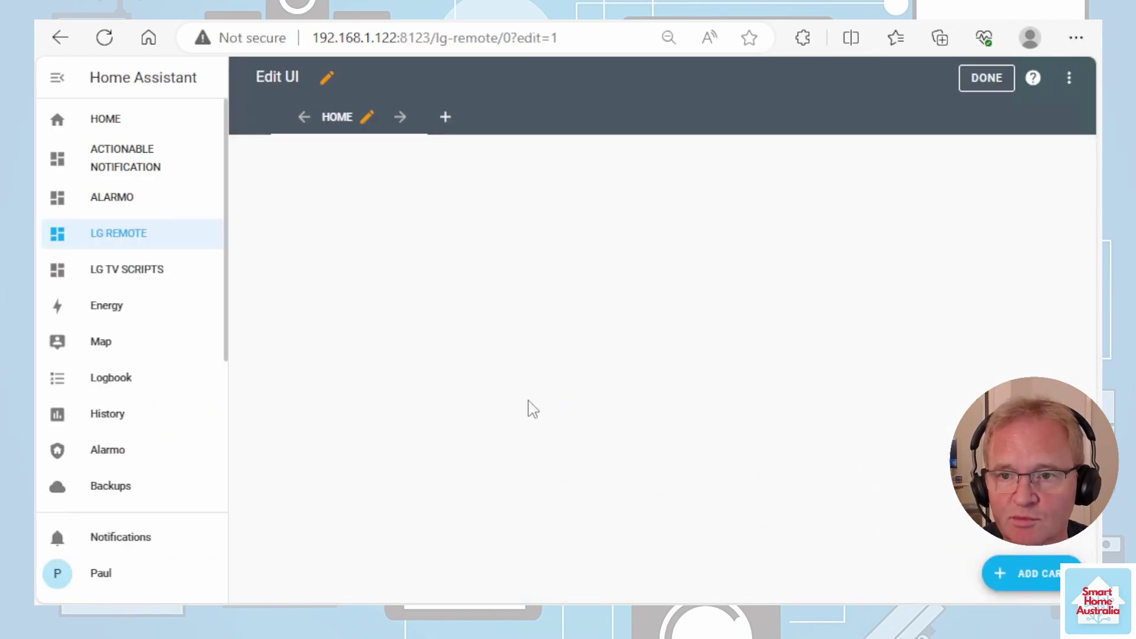
Step: Add /hacsfiles/LG-WebOS-Remote-Control/lg-remote-control.js as a JavaScript module dashboard resource
click(1071, 80)
click(1022, 244)
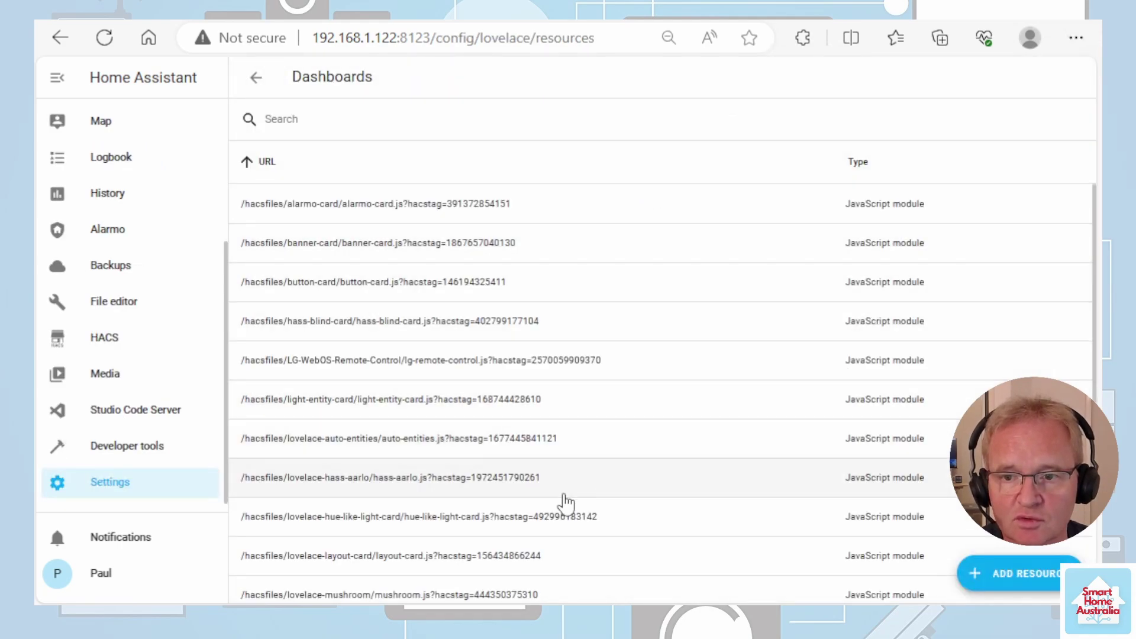
click(1038, 570)
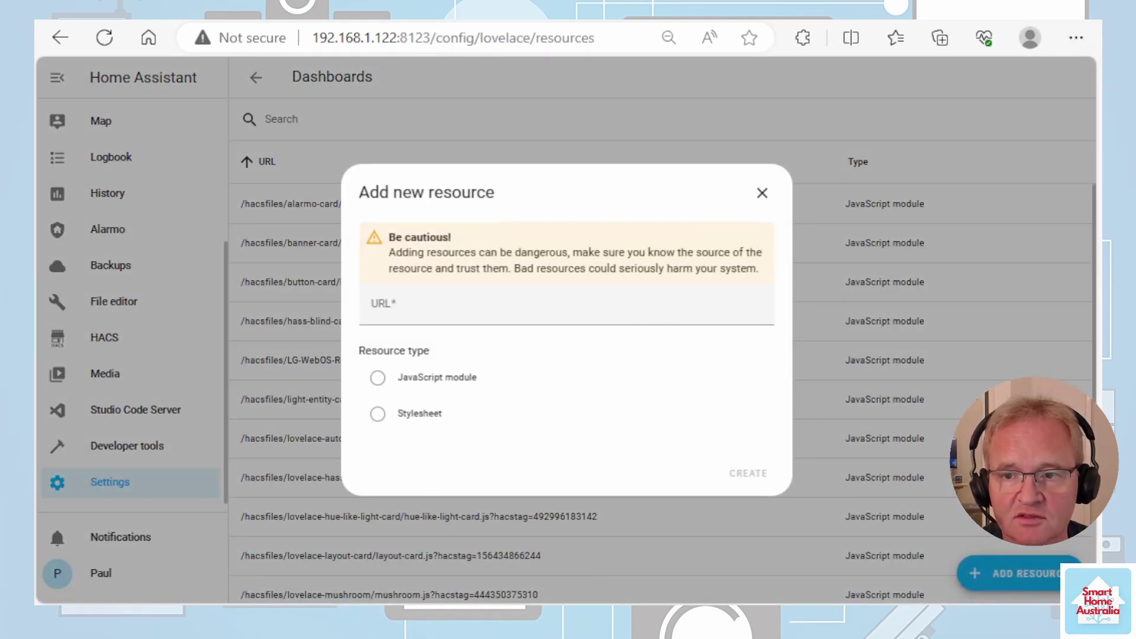
click(533, 305)
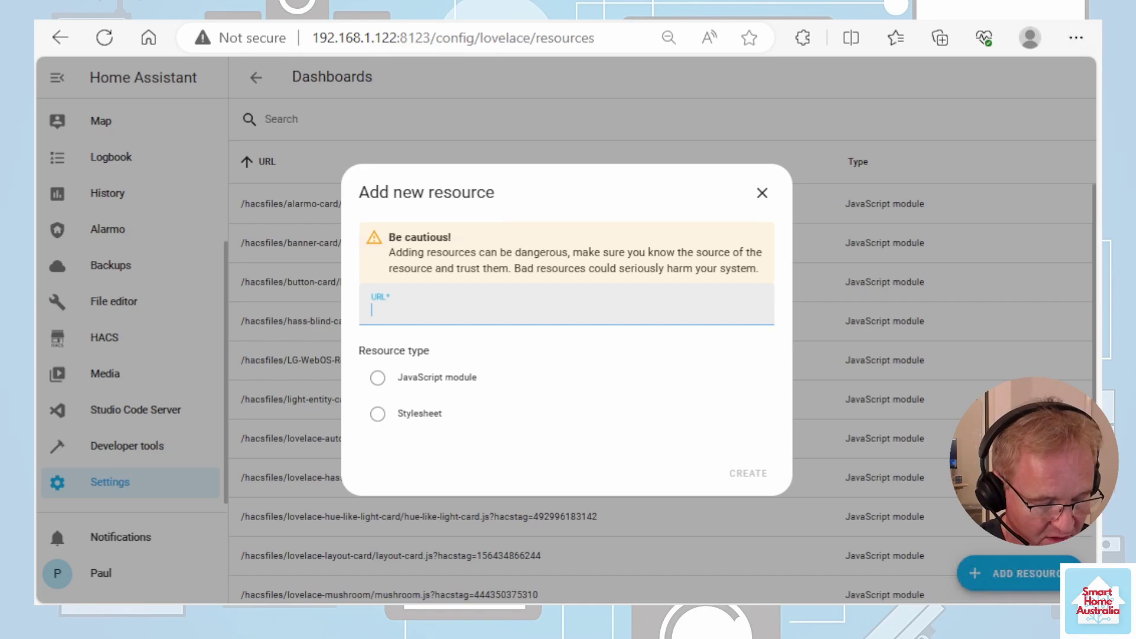
key(ctrl+v)
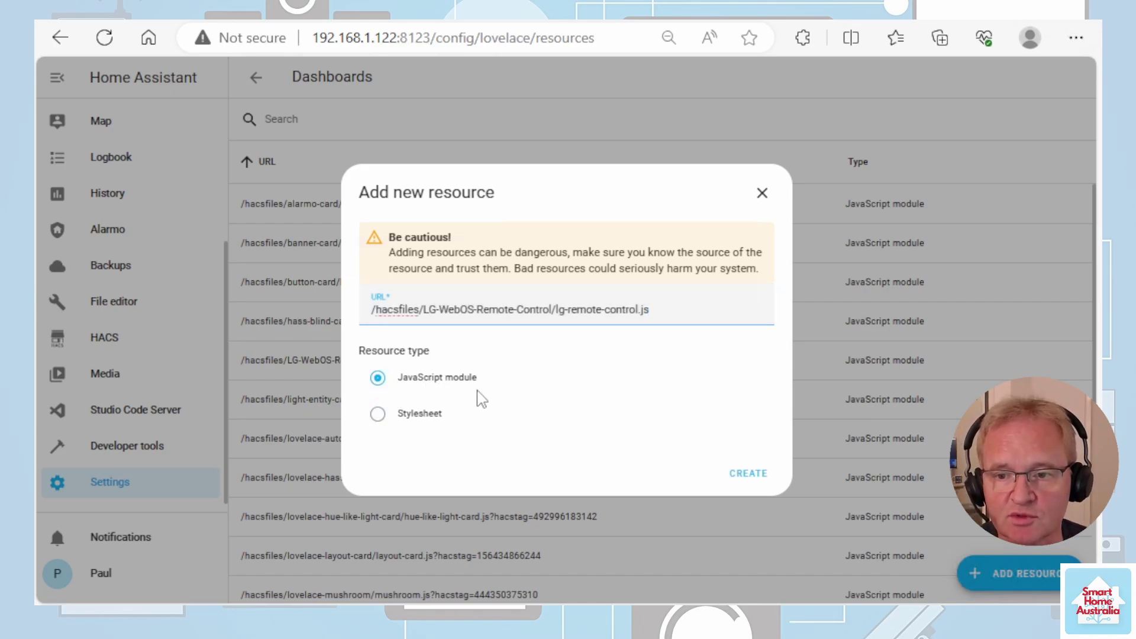
click(756, 477)
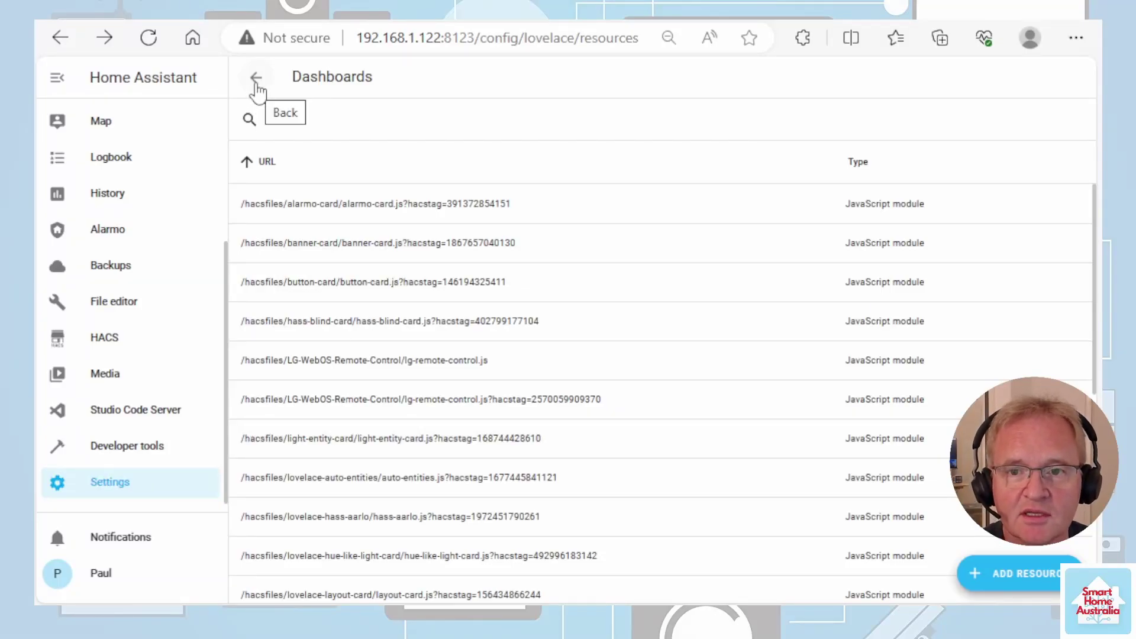
Step: Back in the LG REMOTE editor, add a card and choose the 'manual' card type
click(256, 78)
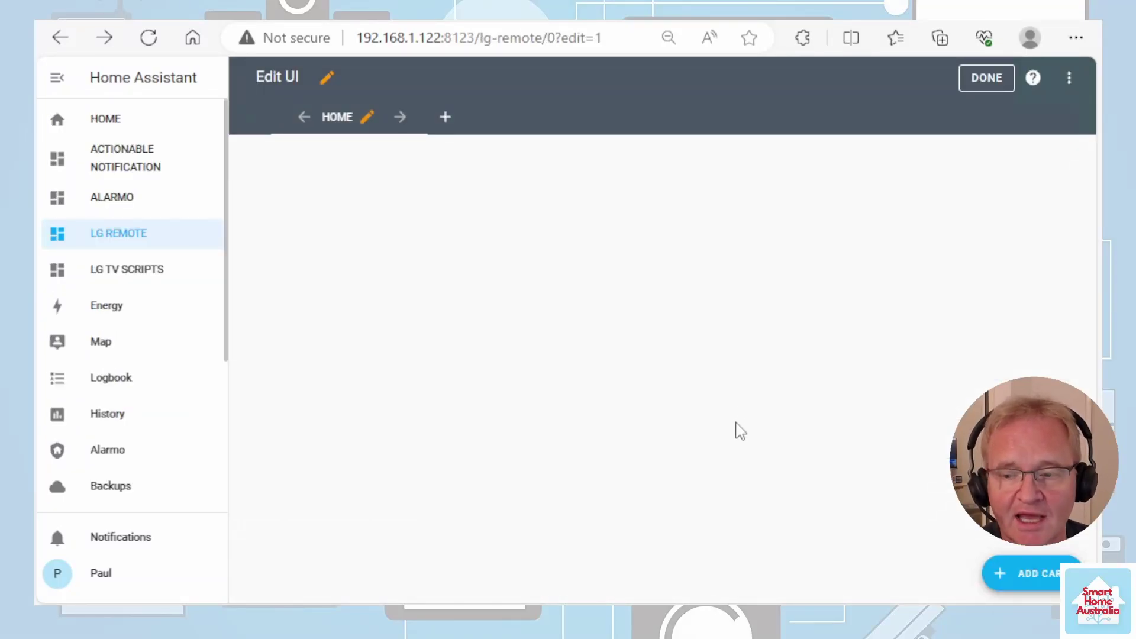
click(1040, 577)
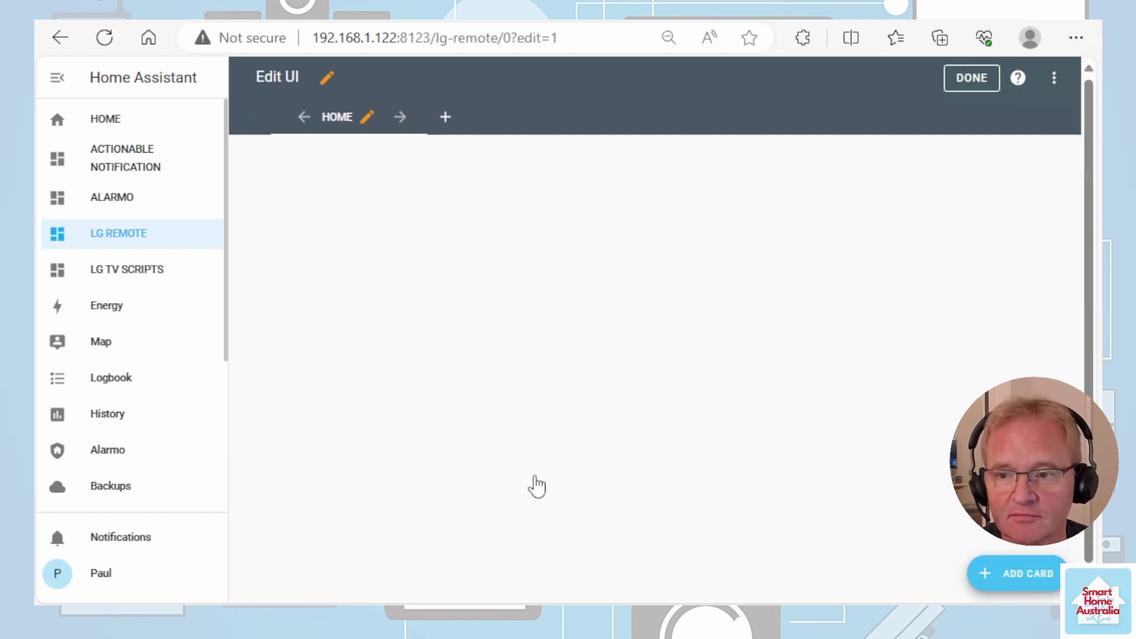
click(349, 180)
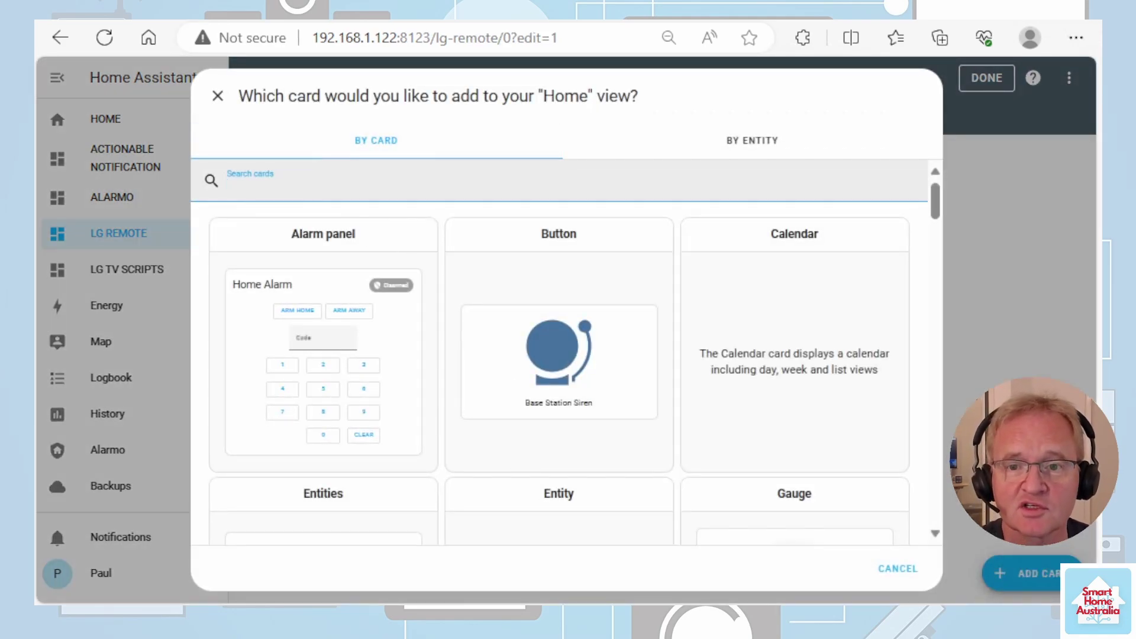
text(manual)
click(532, 271)
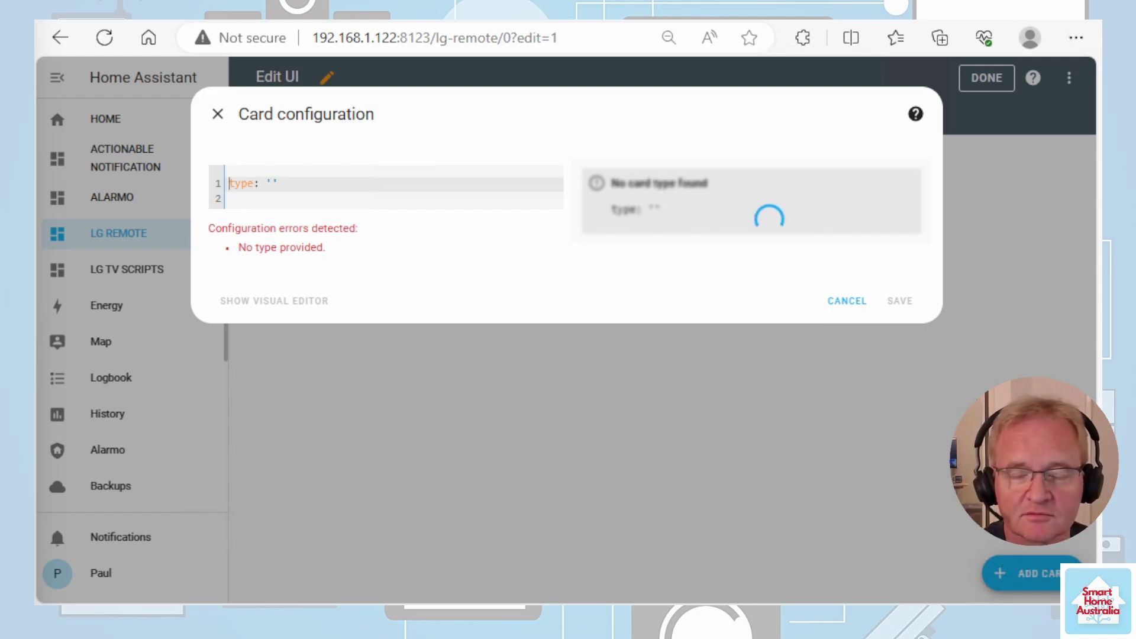
Step: Paste the custom:lg-remote-control YAML, set entity media_player.lounge_tv, and insert the TV's MAC address
key(ctrl+a)
text(type: 'custom:lg-remote-control' entity: media_player.tv_lg_55c8 MAC: XX:XX:XX:XX:XX:XX)
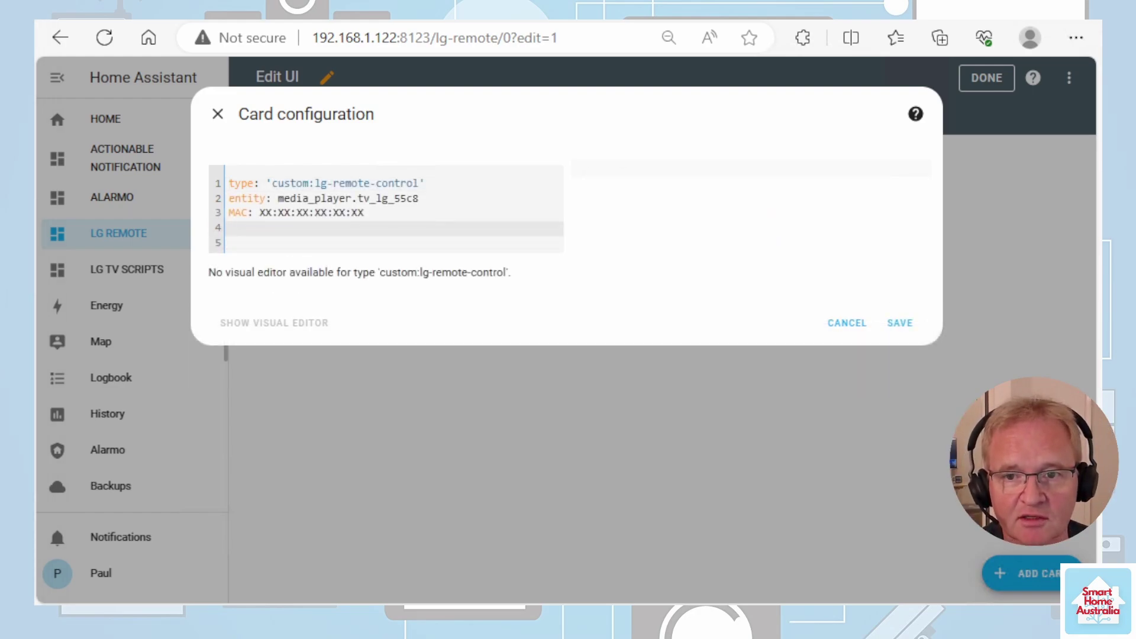
click(419, 198)
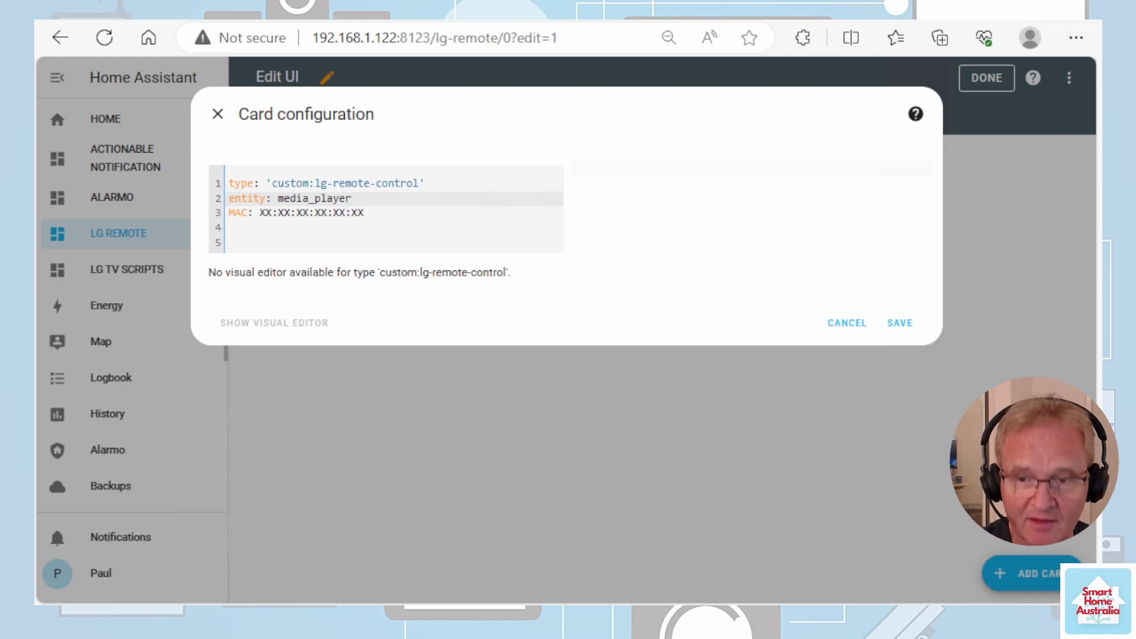
text(.)
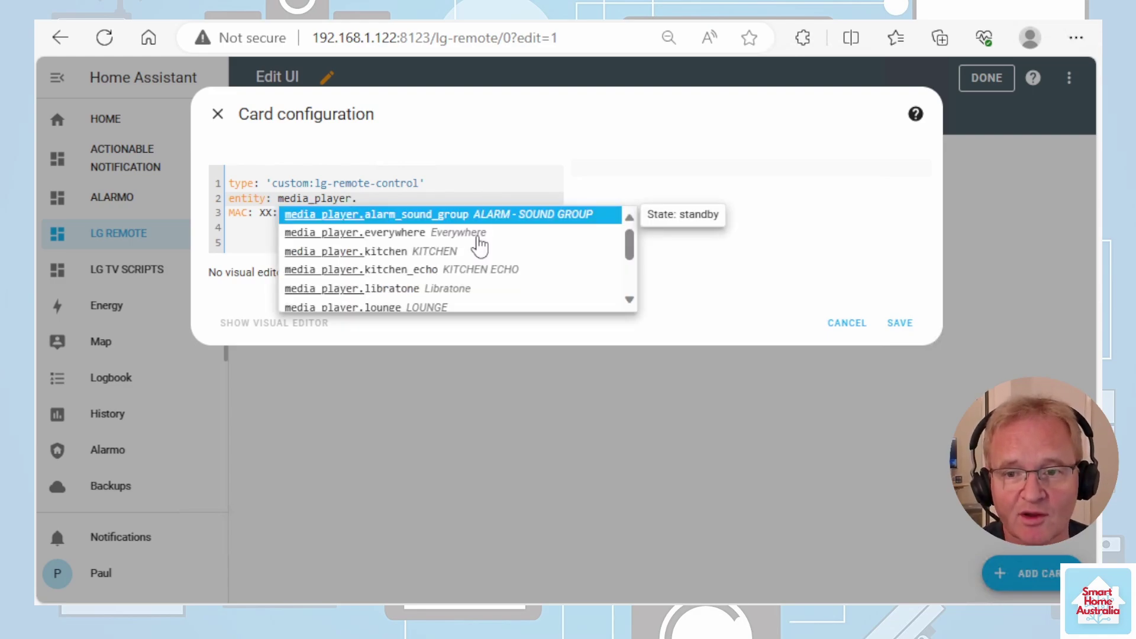
scroll(480, 250, down, 3)
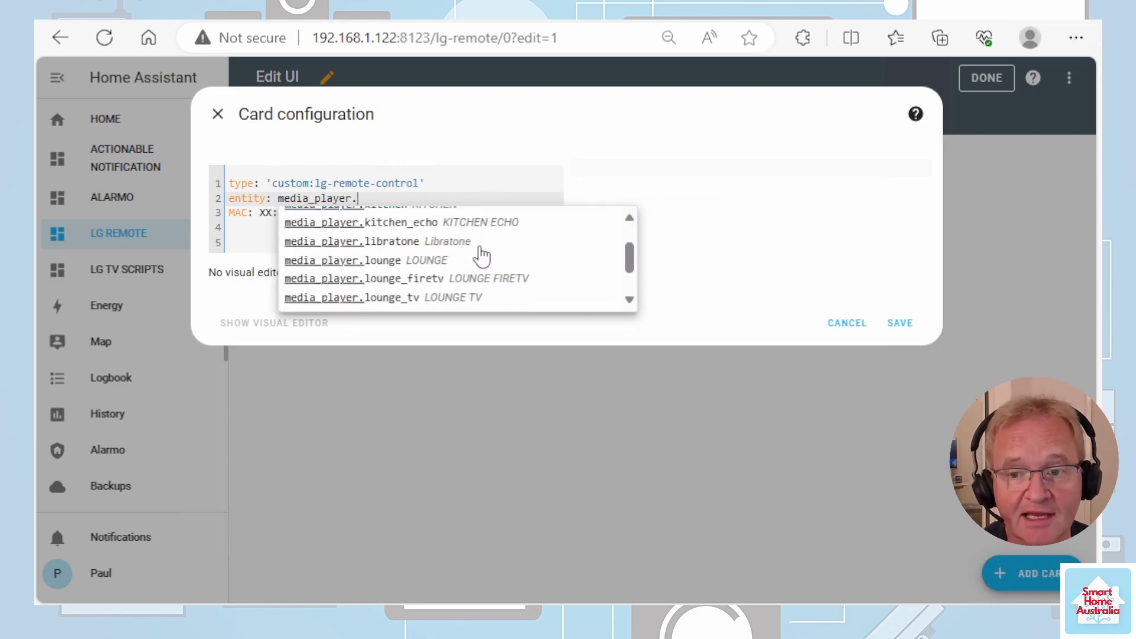
click(479, 299)
key(Down)
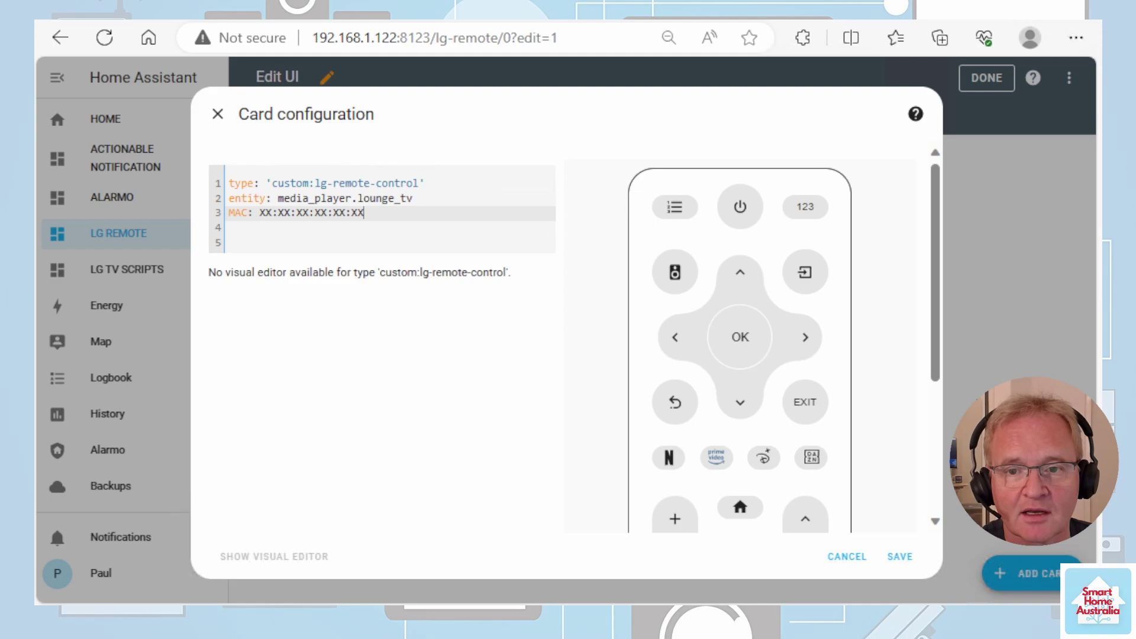
key(BackSpace)
key(BackSpace)
key(BackSpace)
key(BackSpace)
key(BackSpace)
key(BackSpace)
key(BackSpace)
key(BackSpace)
key(BackSpace)
key(BackSpace)
key(BackSpace)
key(BackSpace)
key(BackSpace)
key(BackSpace)
key(BackSpace)
key(BackSpace)
key(BackSpace)
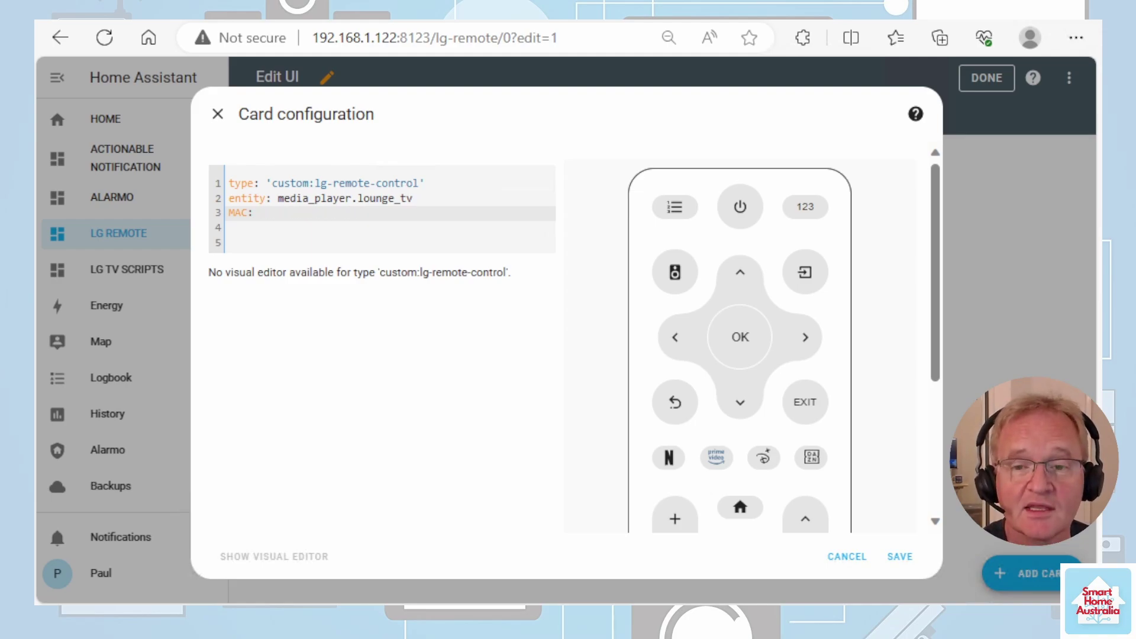
text(38:8C:50:1A:83:35)
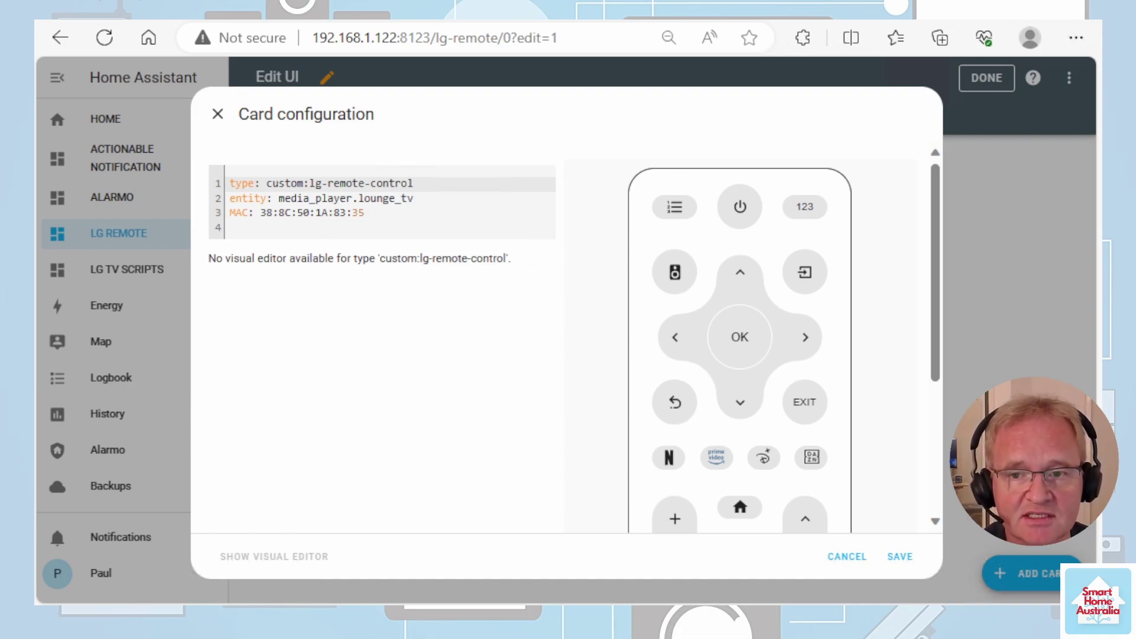
Step: Save the LG remote card and exit dashboard edit mode
click(897, 557)
click(970, 78)
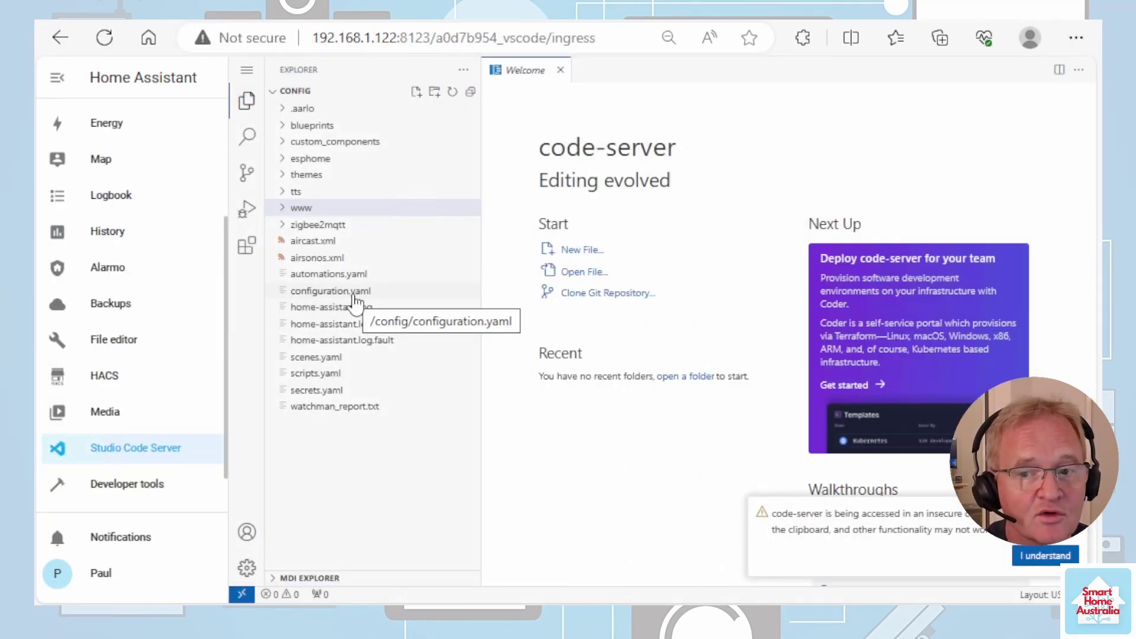
Step: Open configuration.yaml from the Studio Code Server Explorer panel
click(353, 293)
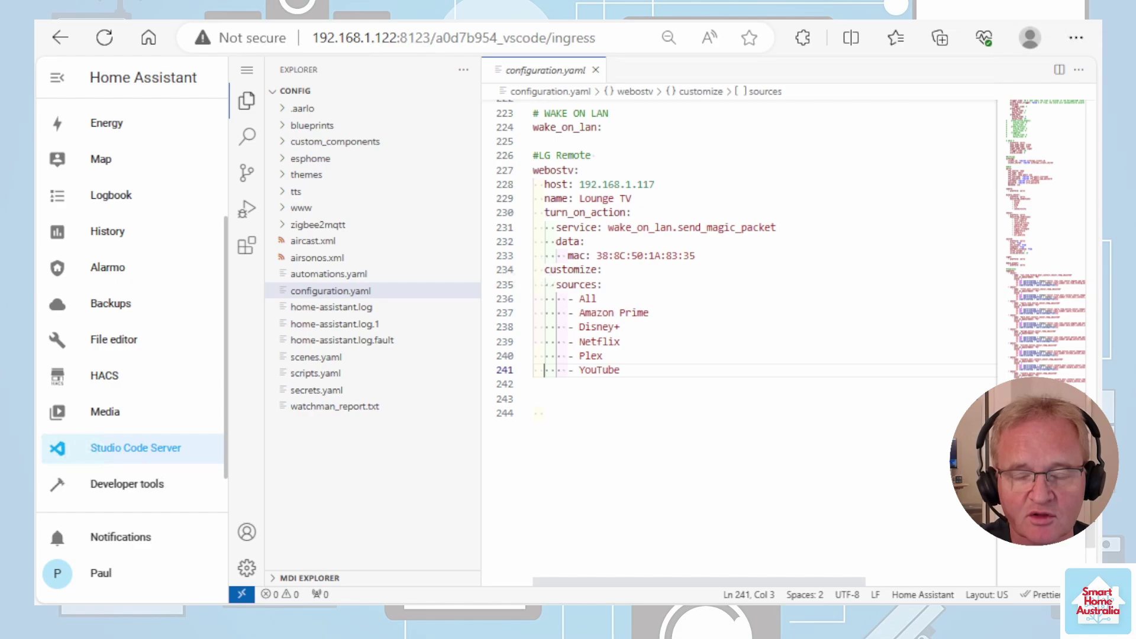
Step: Highlight the webostv wake_on_lan, host IP, MAC and sources lines, then close configuration.yaml
click(603, 127)
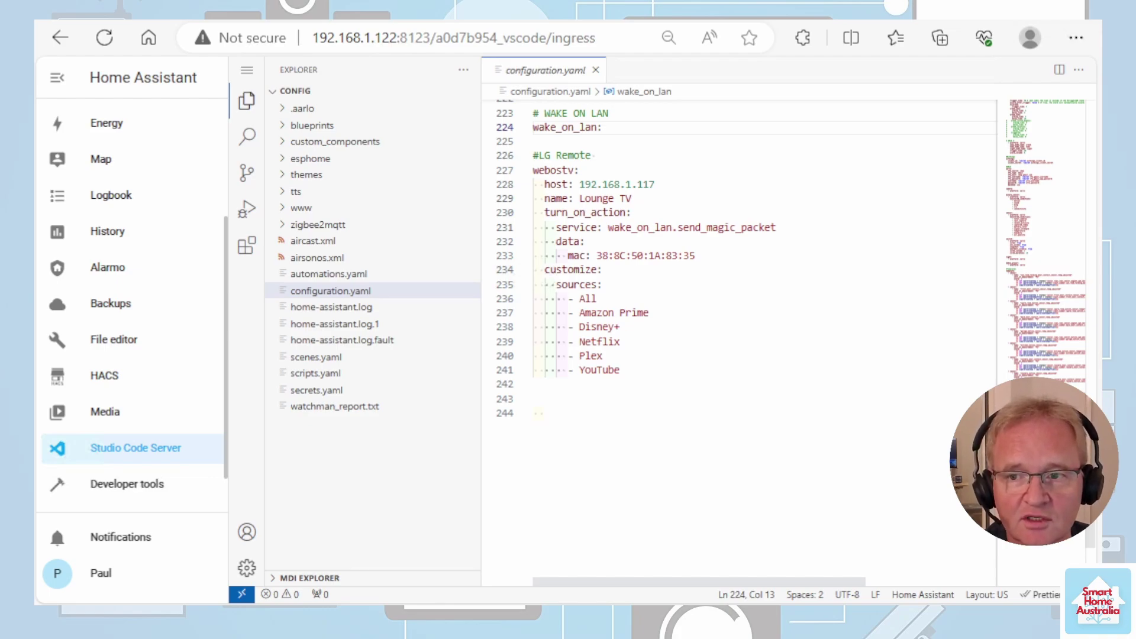
drag(654, 184, 580, 184)
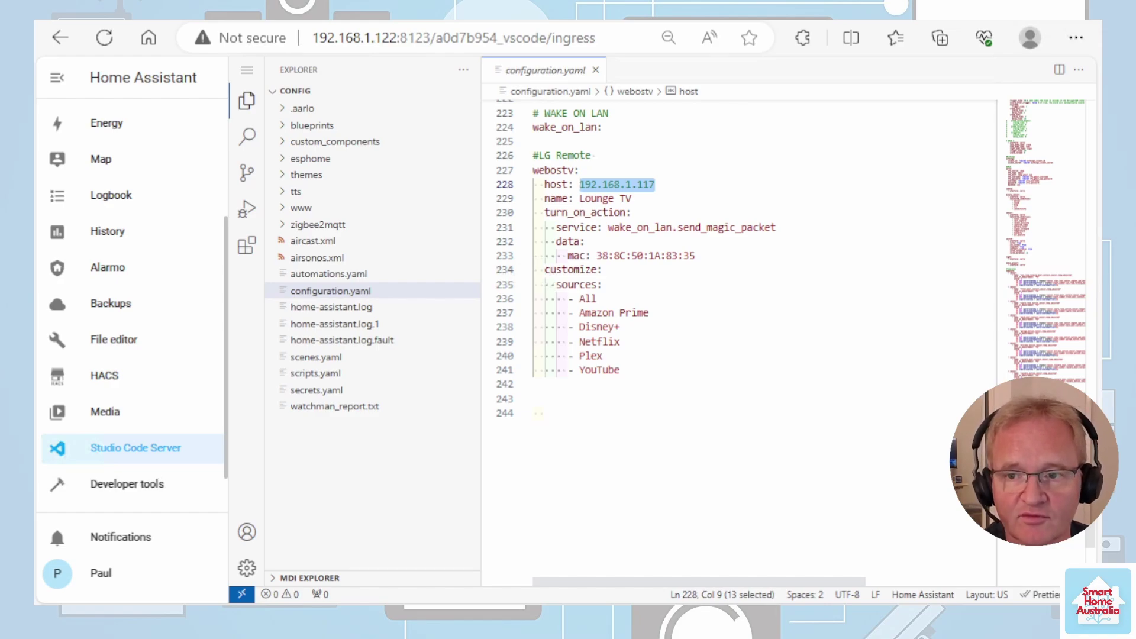
click(696, 255)
drag(696, 255, 596, 255)
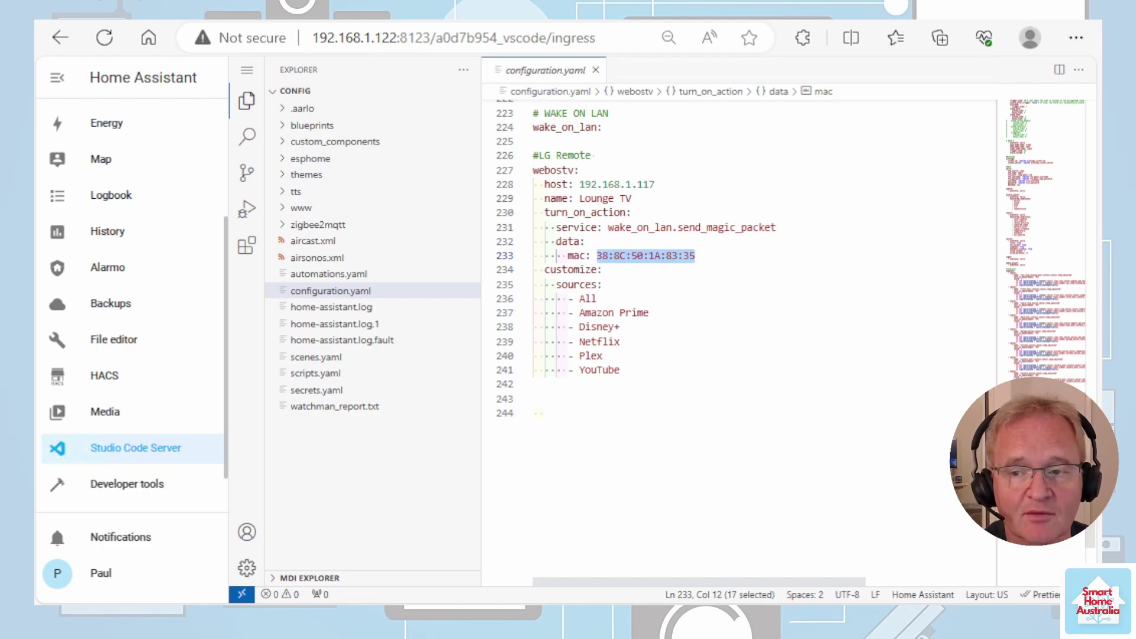
drag(620, 370, 534, 285)
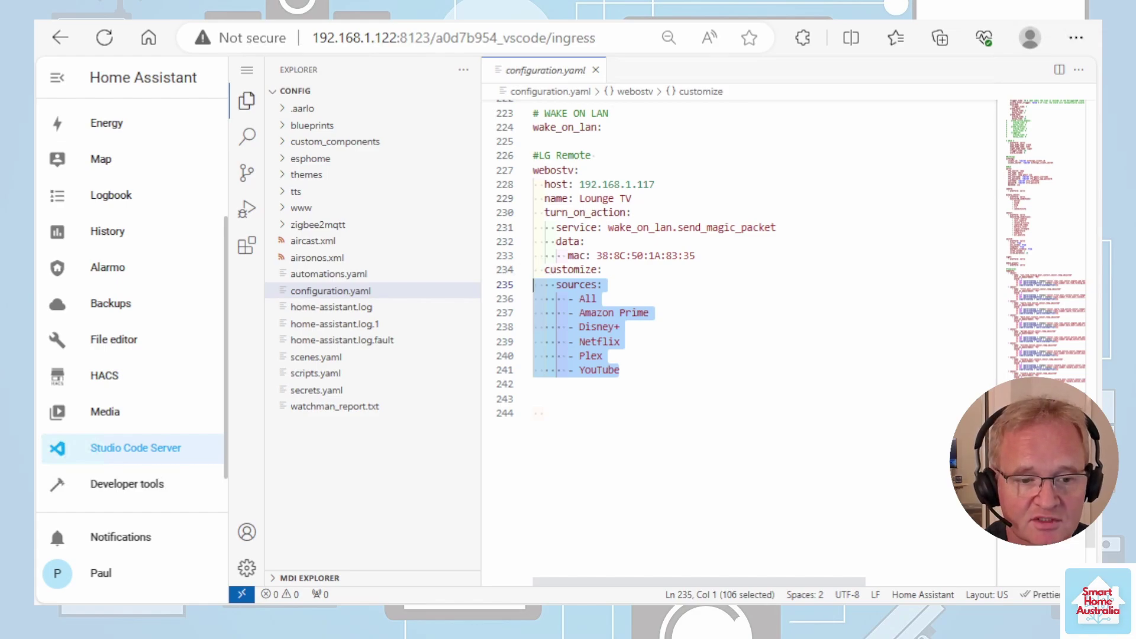
click(923, 461)
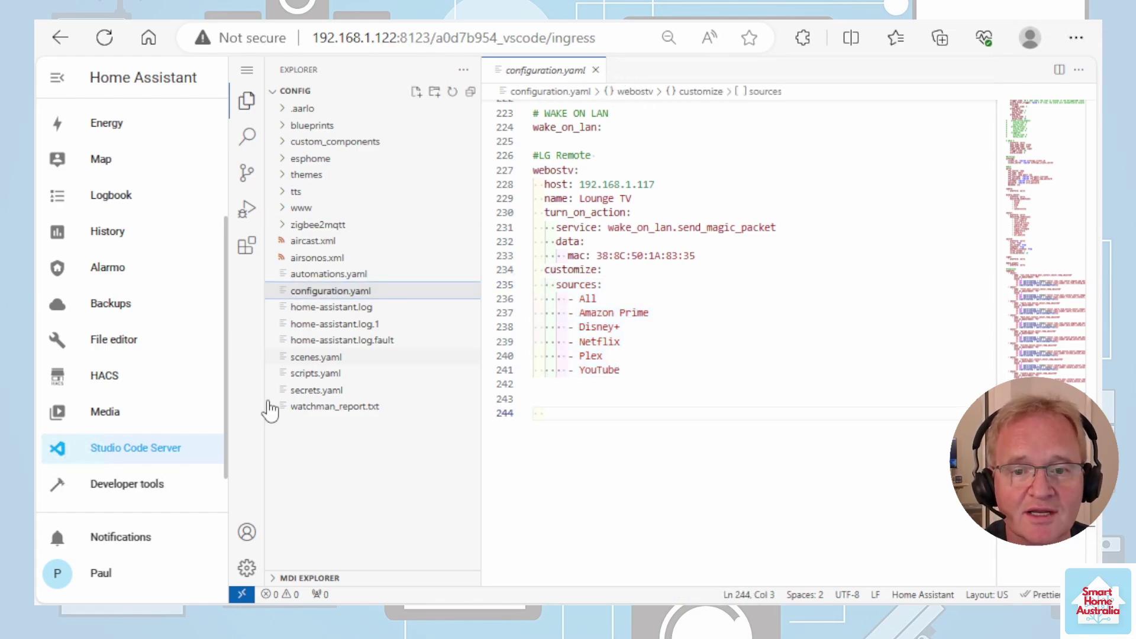
click(596, 69)
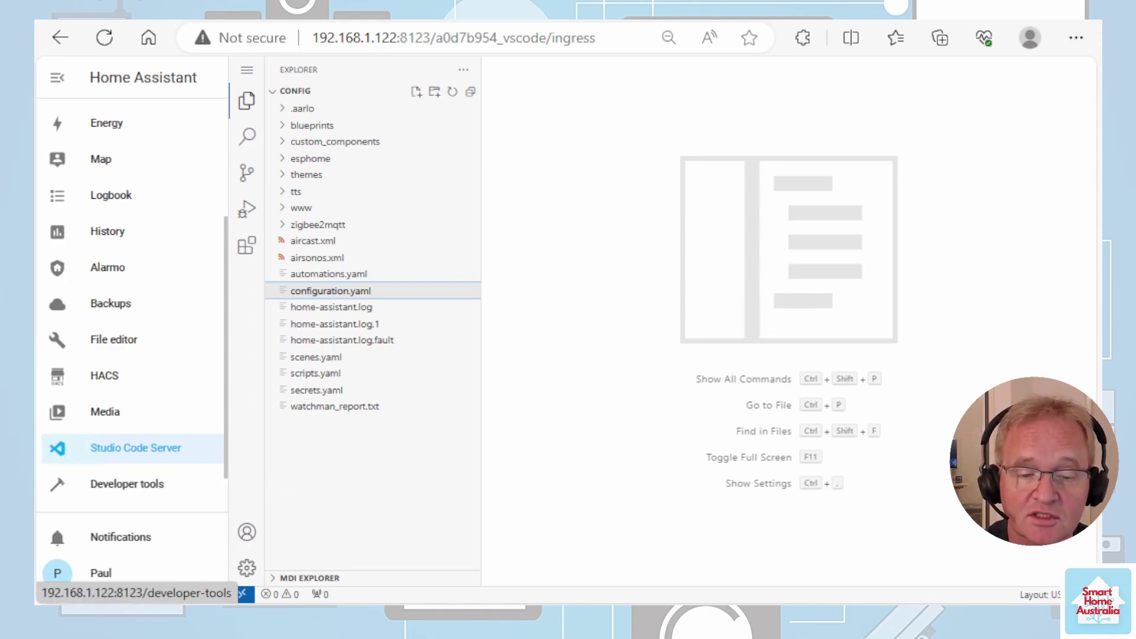
Step: Validate the configuration in Developer tools YAML, then restart Home Assistant
click(169, 484)
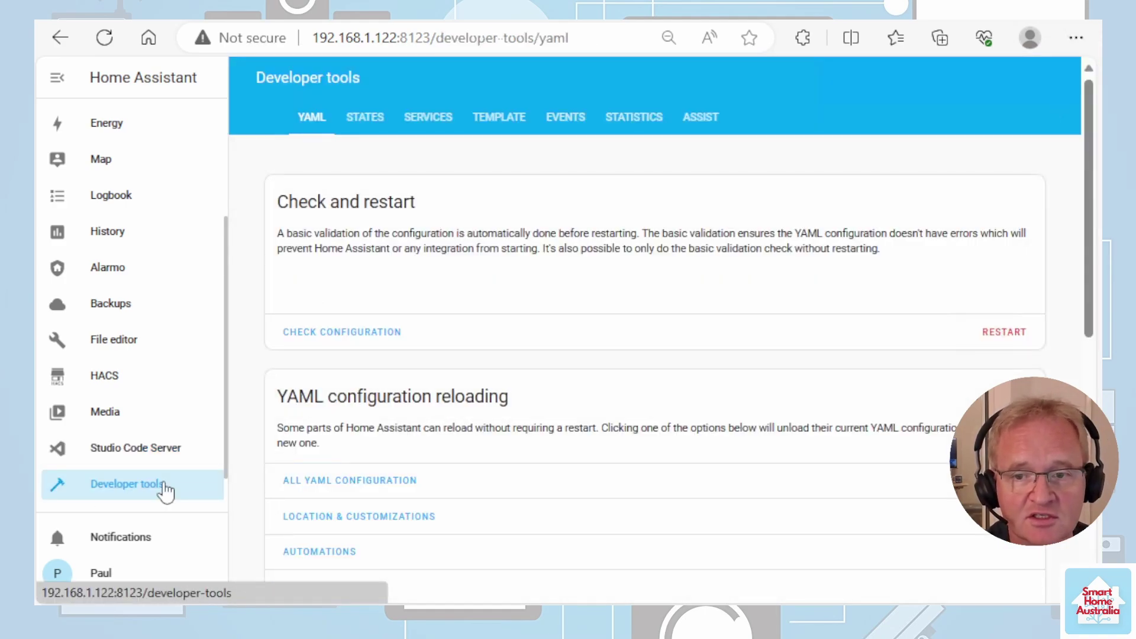
click(341, 340)
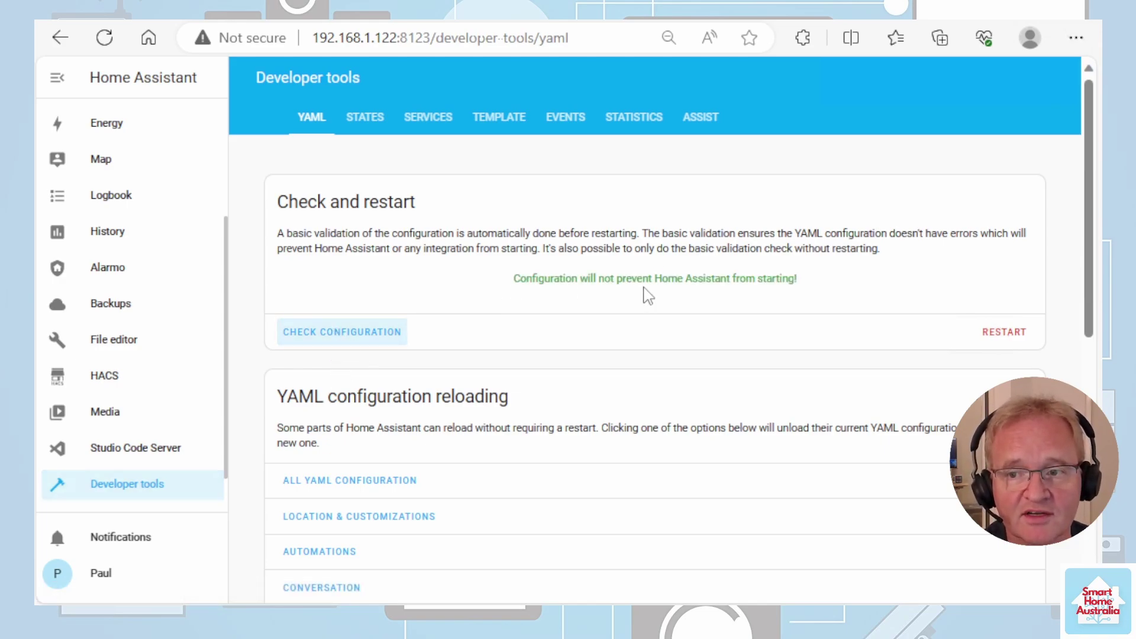
click(1004, 332)
click(563, 368)
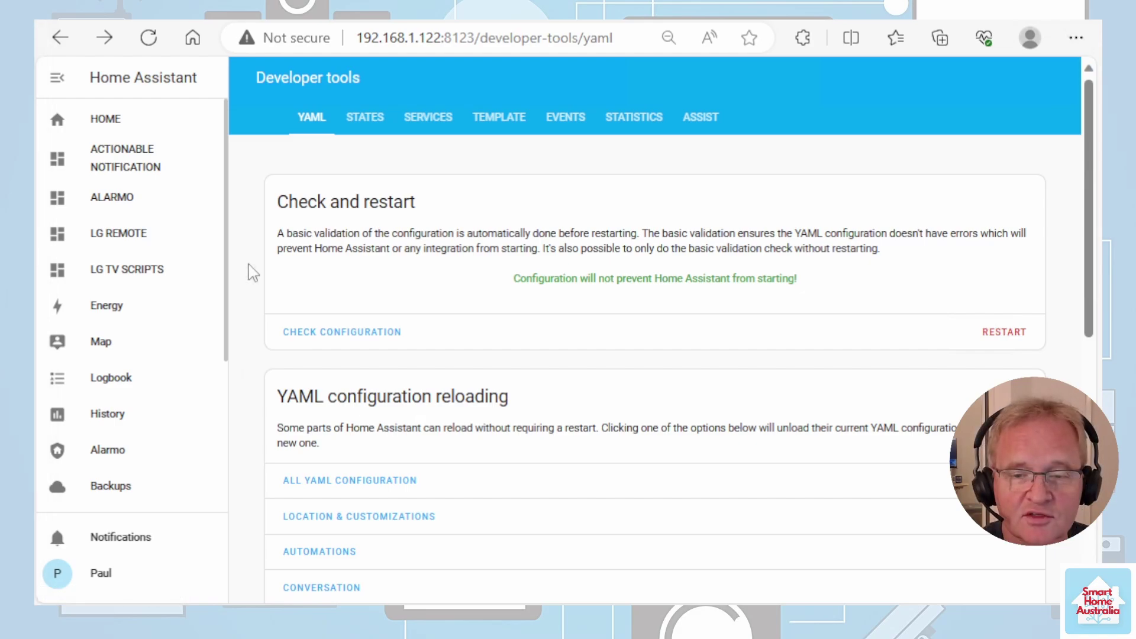
Step: Put the LG REMOTE dashboard into edit mode and open the remote card's editor
click(125, 240)
click(1054, 80)
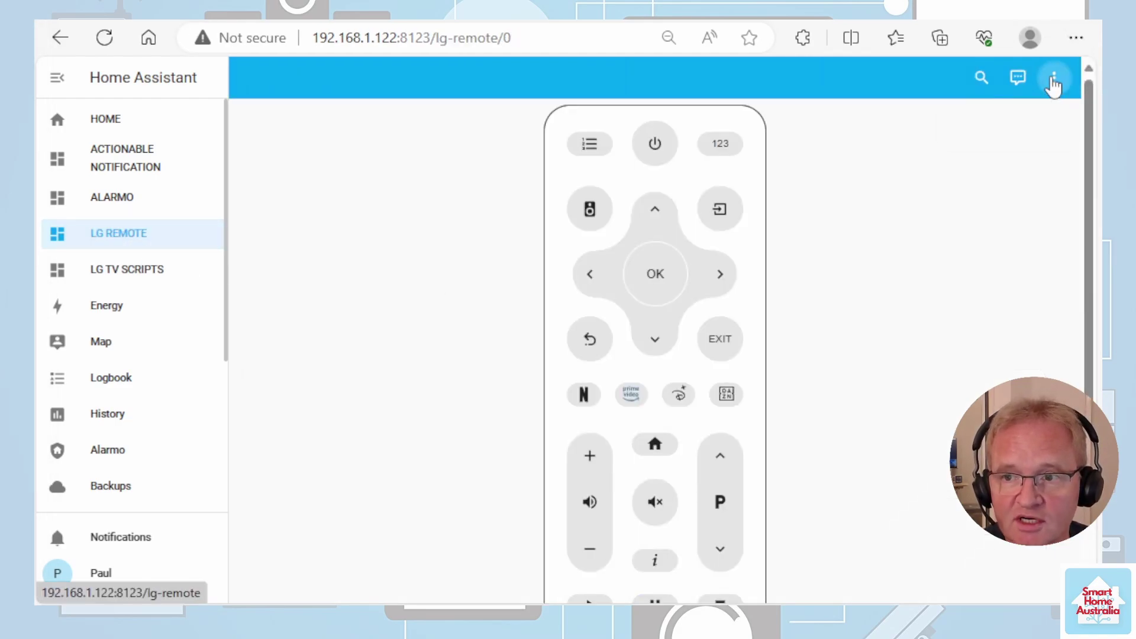
click(1002, 131)
scroll(837, 393, down, 4)
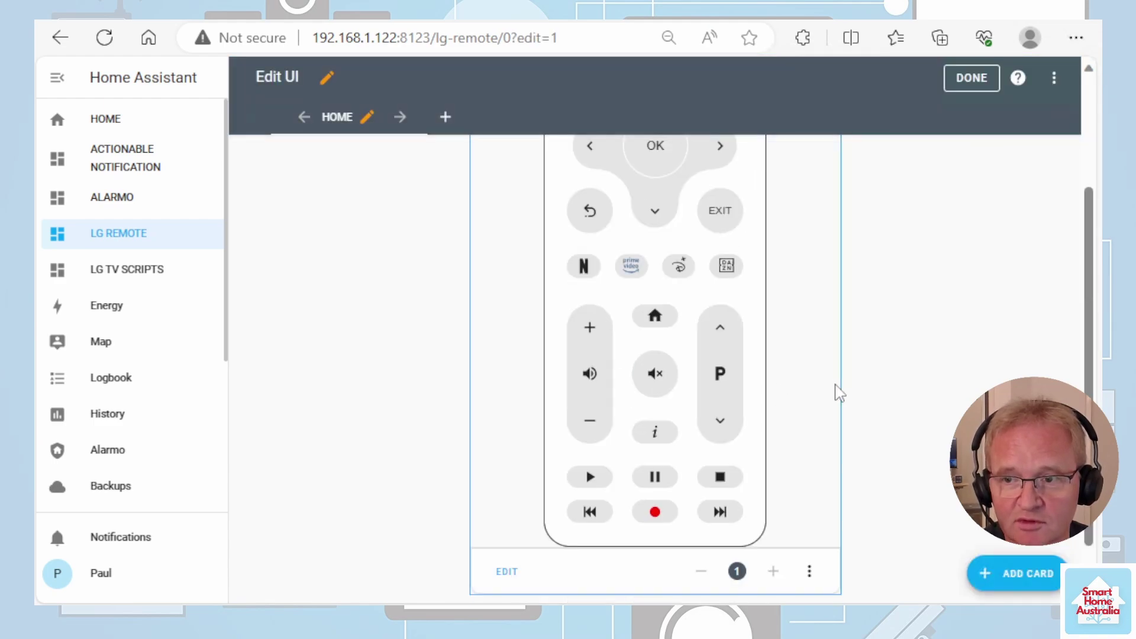
click(508, 524)
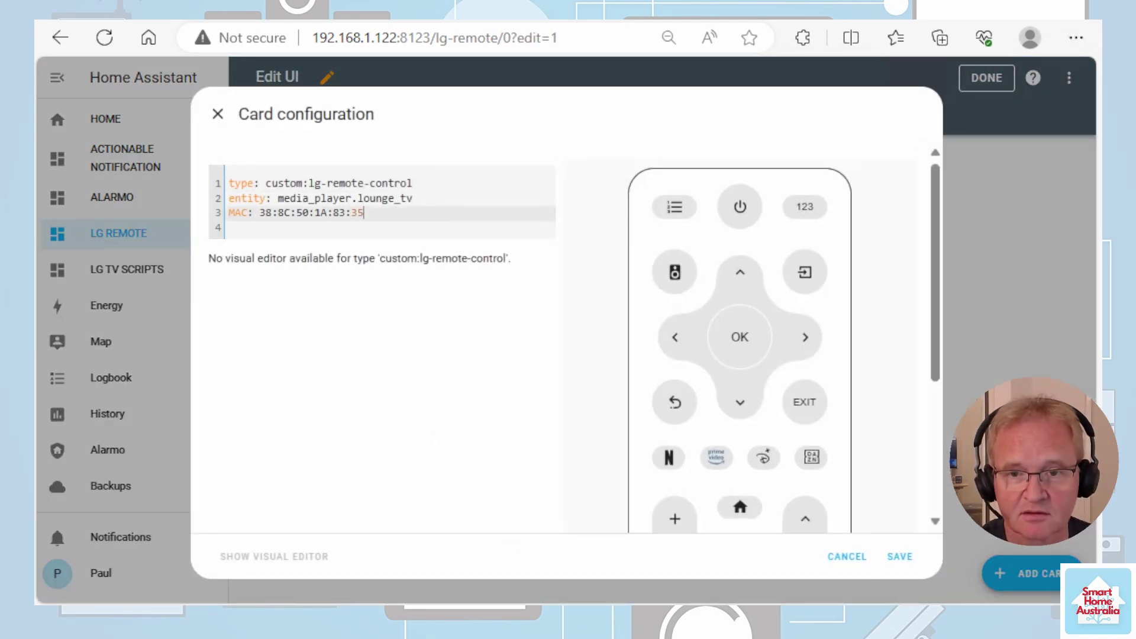
Step: Add a colors section with texts: blue and background: '#F1E05A' to the card YAML
key(Return)
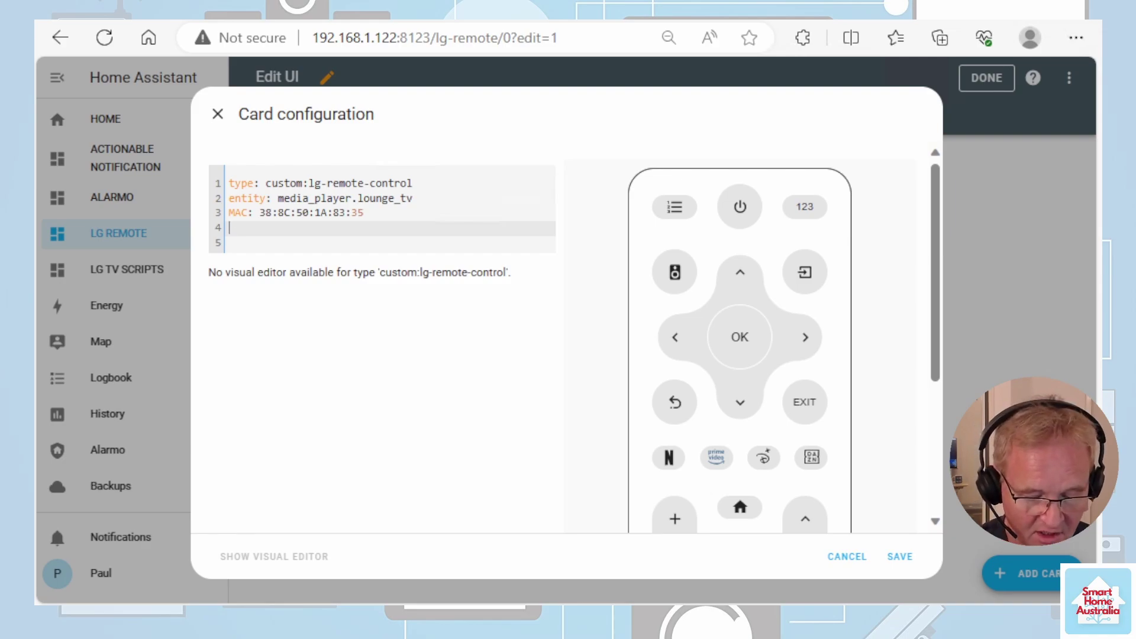
text(col)
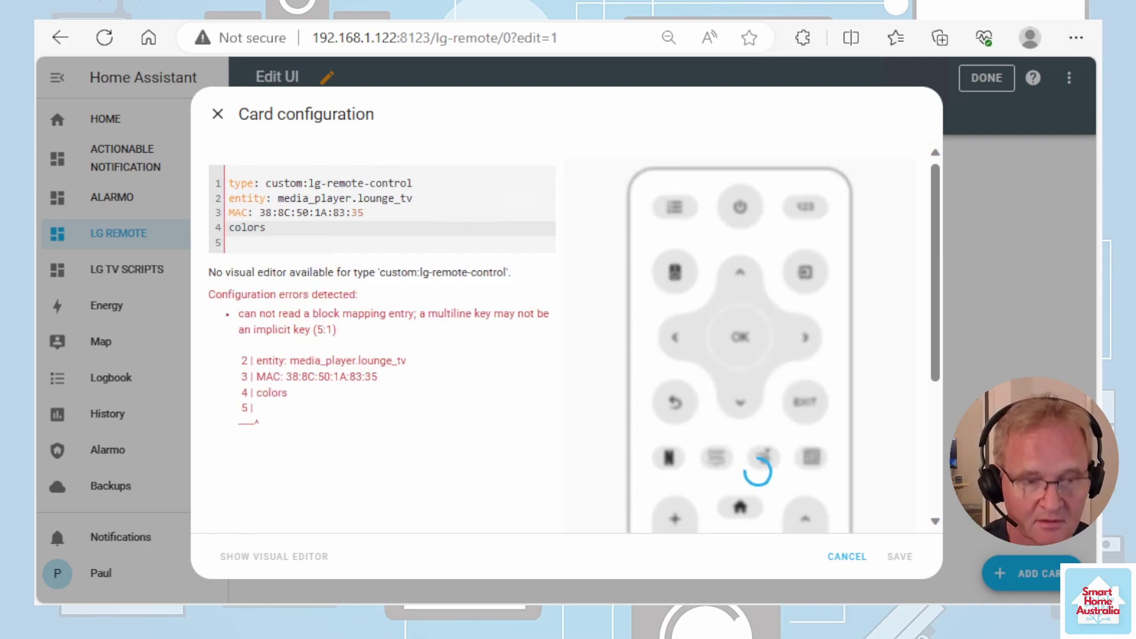
text(ors:)
key(Return)
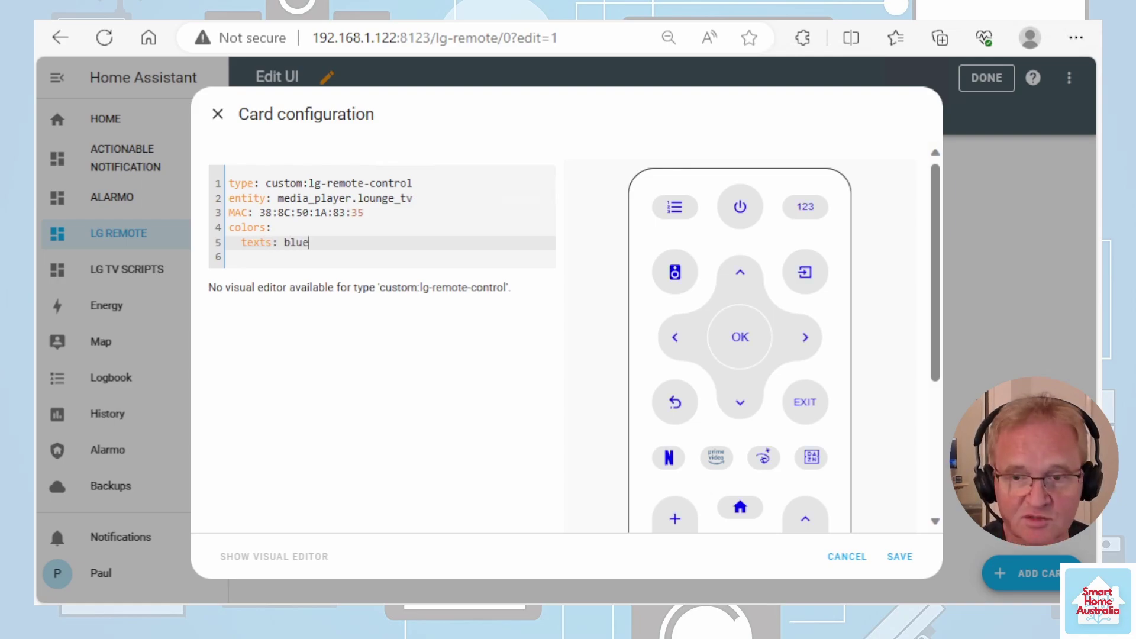
text(texts: blue)
key(Return)
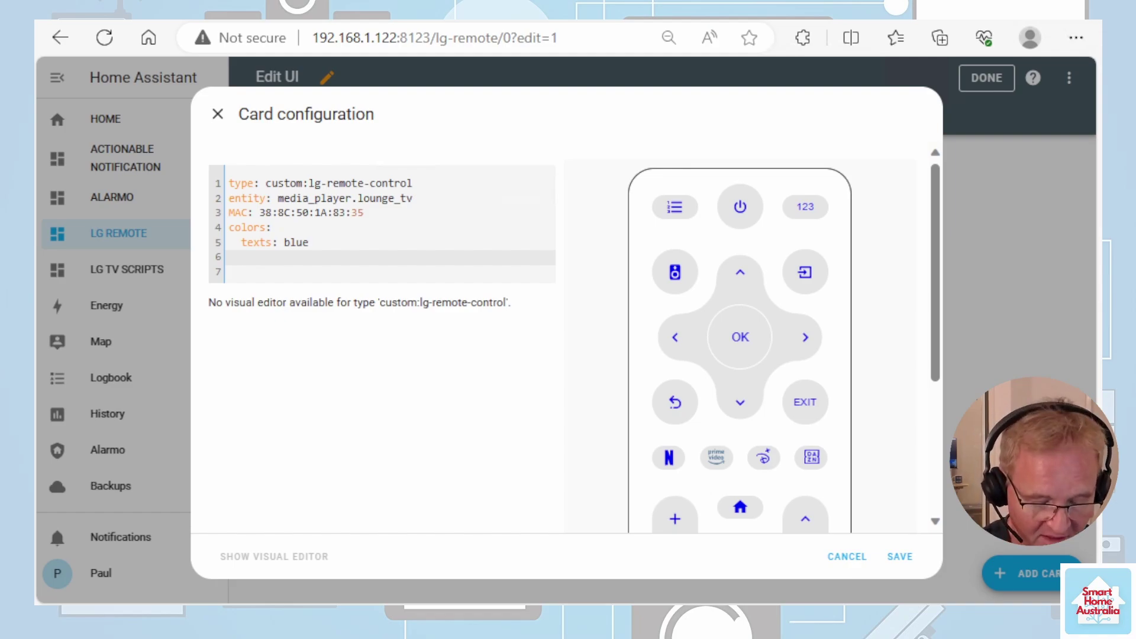
text(background:)
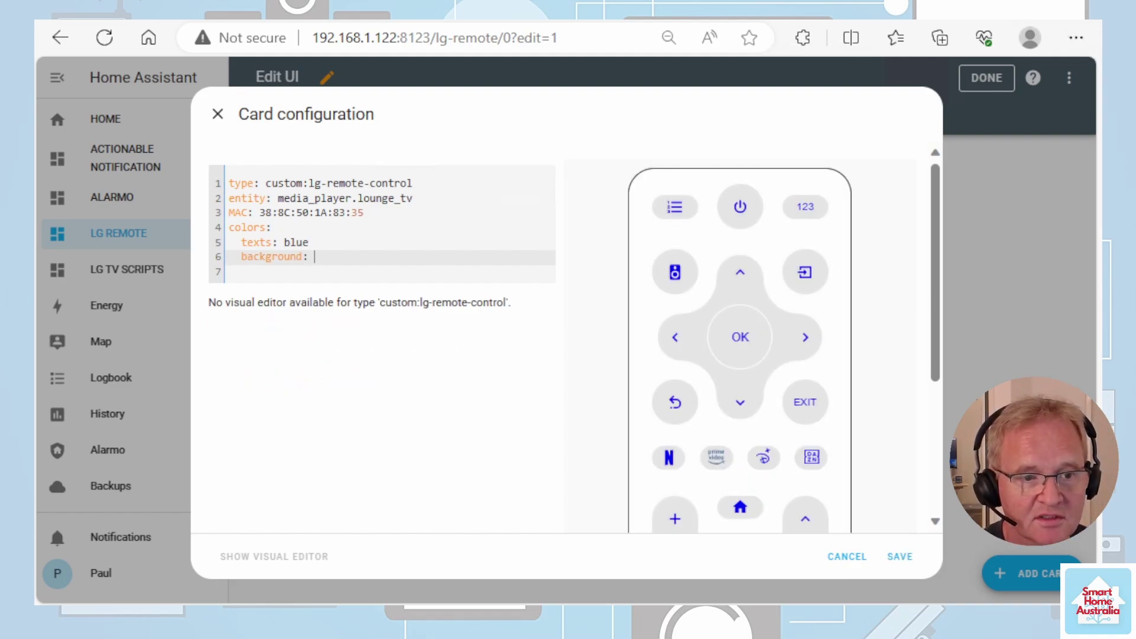
text( ')
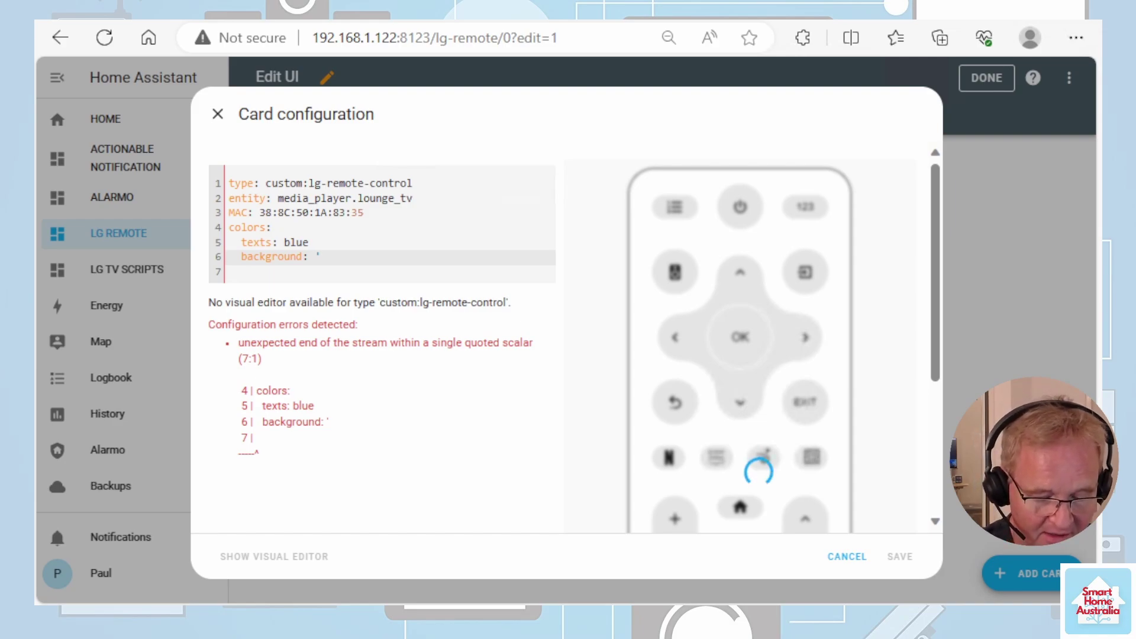
text(#)
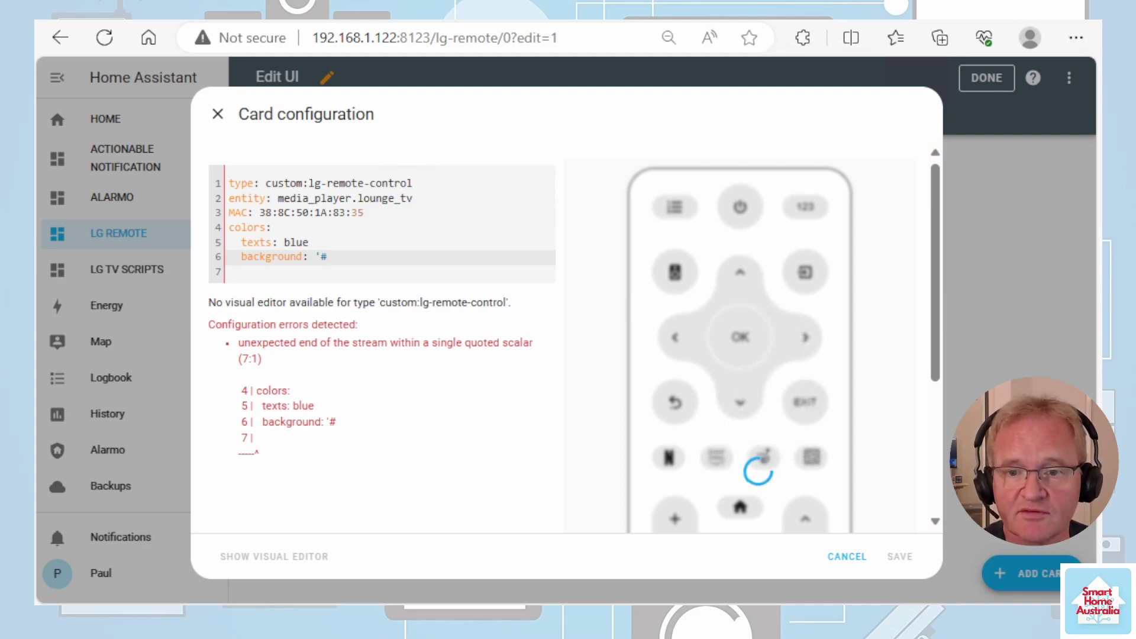
text(F1E05A')
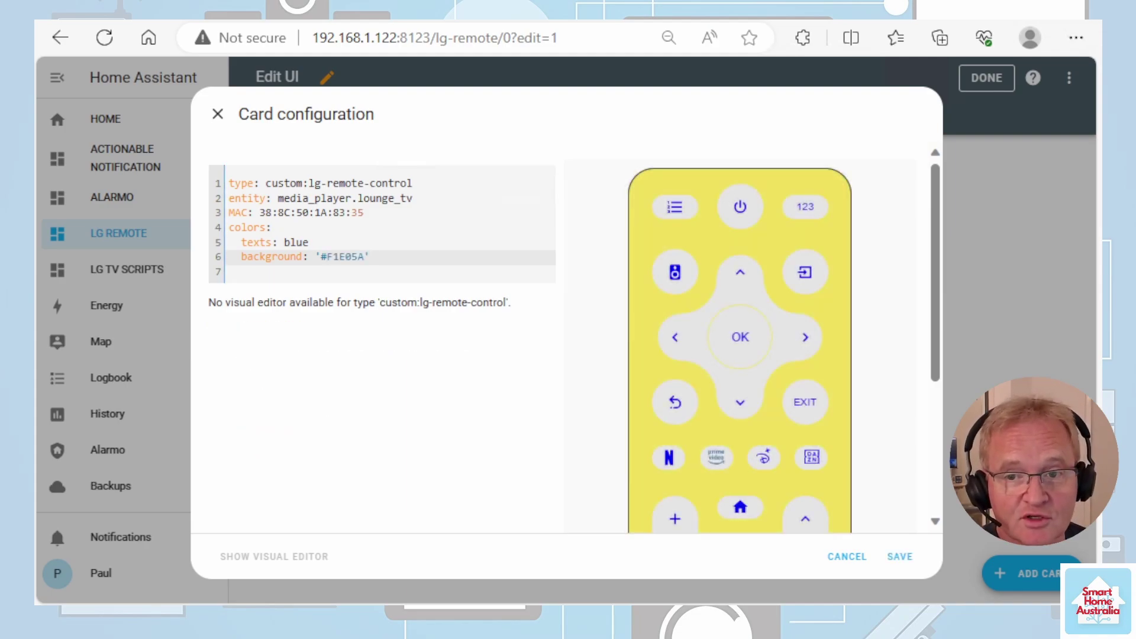
Step: Save the colours, add dimensions with scale: 0.9, save the card and exit edit mode
click(899, 557)
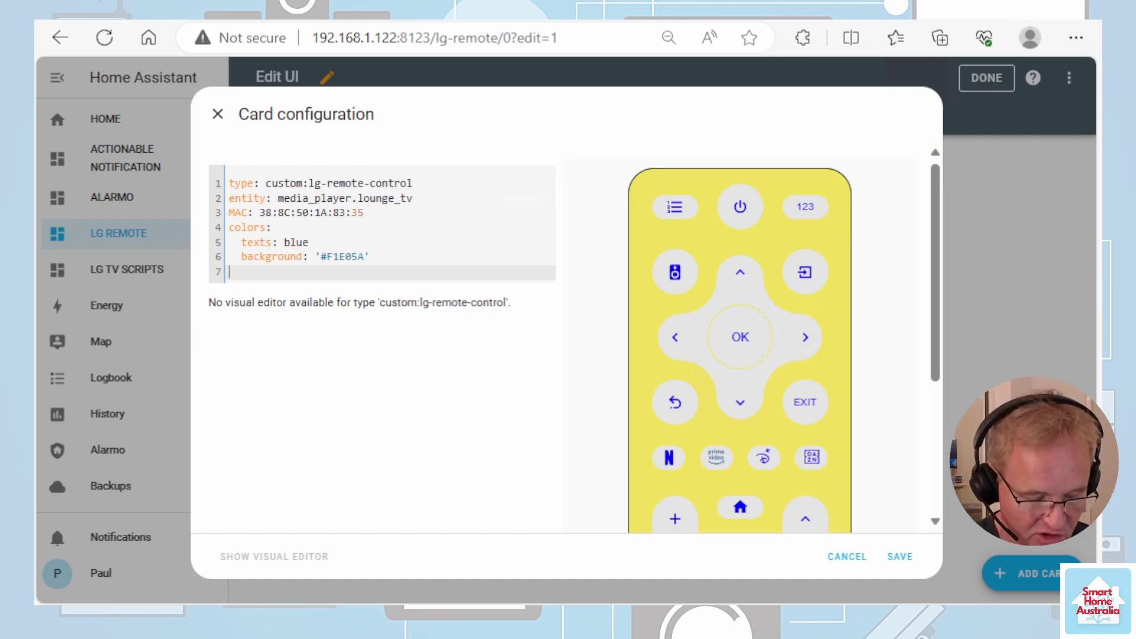
text(dimensions:)
key(Return)
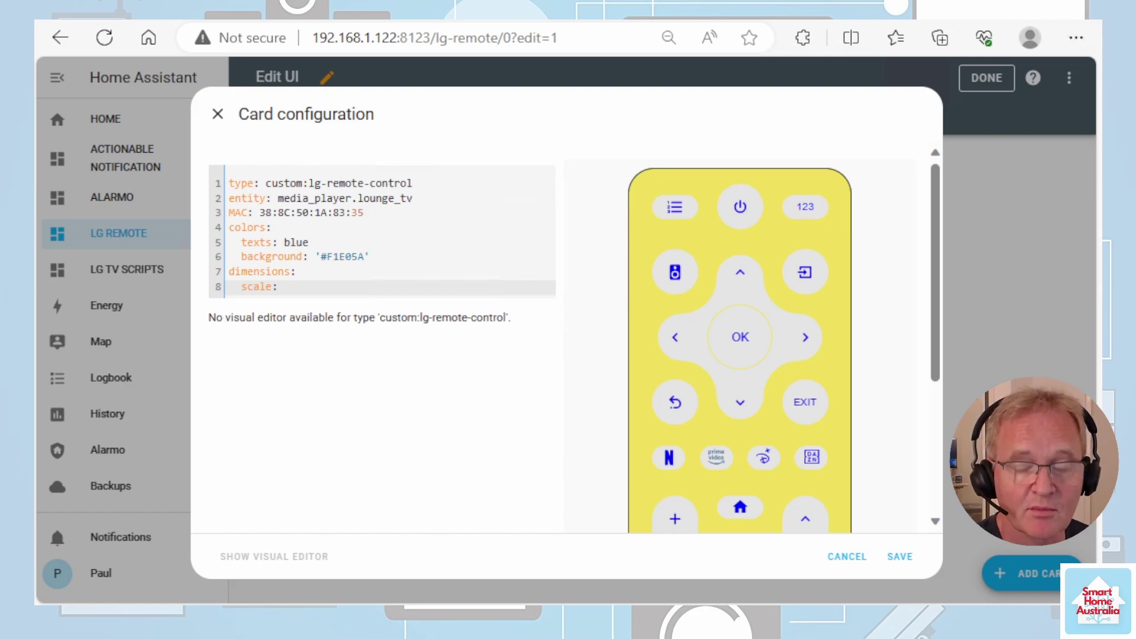
text(0.9)
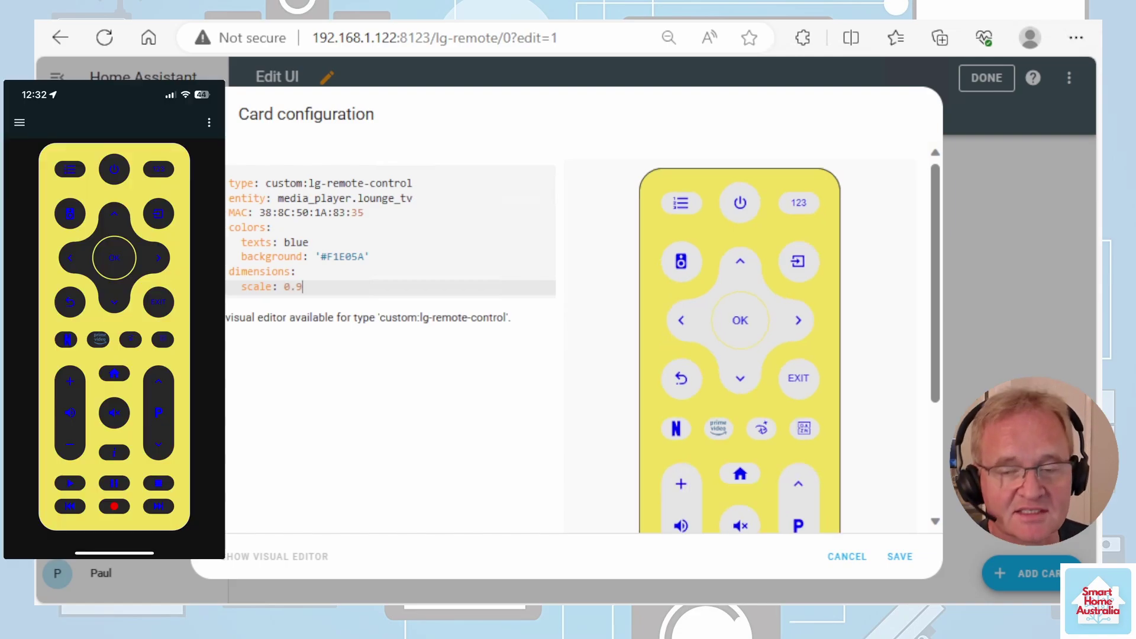
click(900, 556)
click(982, 79)
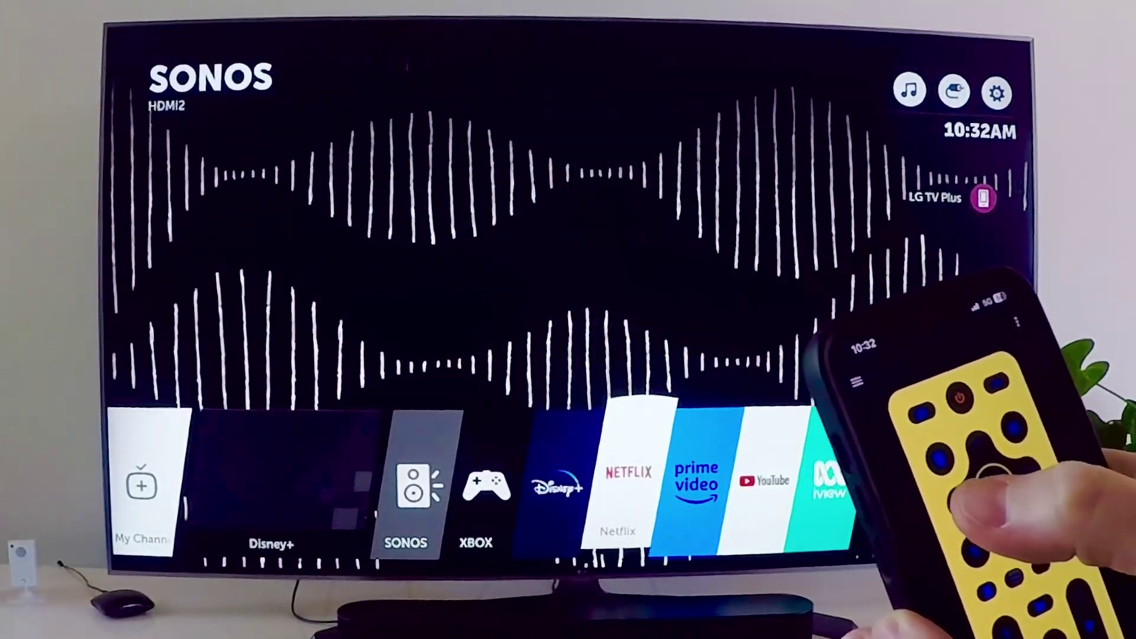
Step: Move the TV launcher focus past XBOX, SONOS and Netflix to Prime Video and launch it
key(Left)
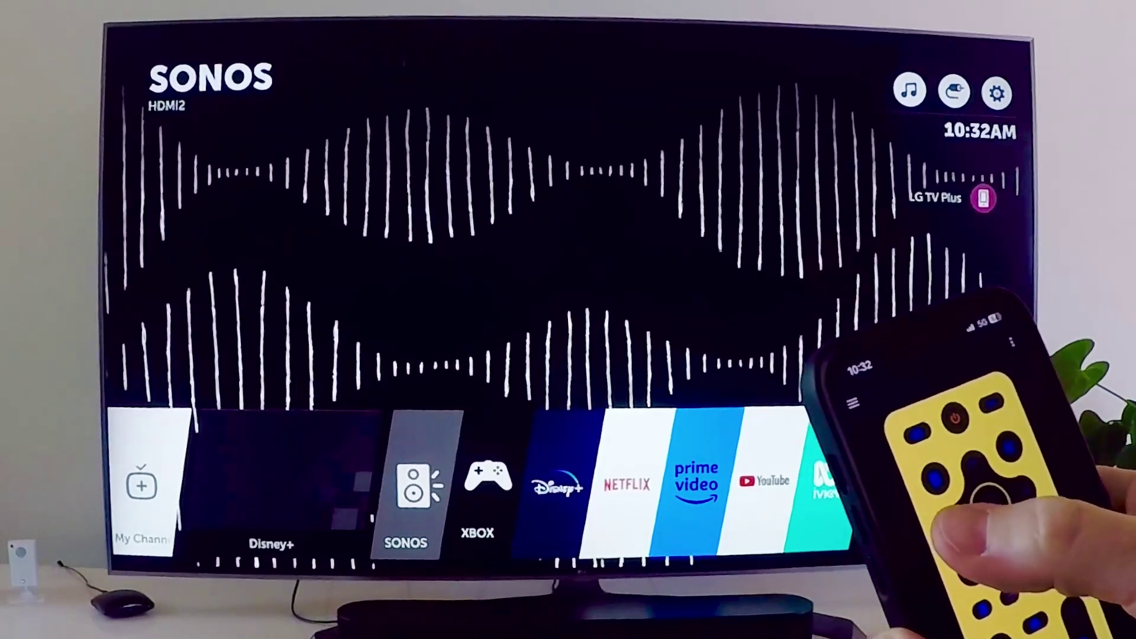
key(Left)
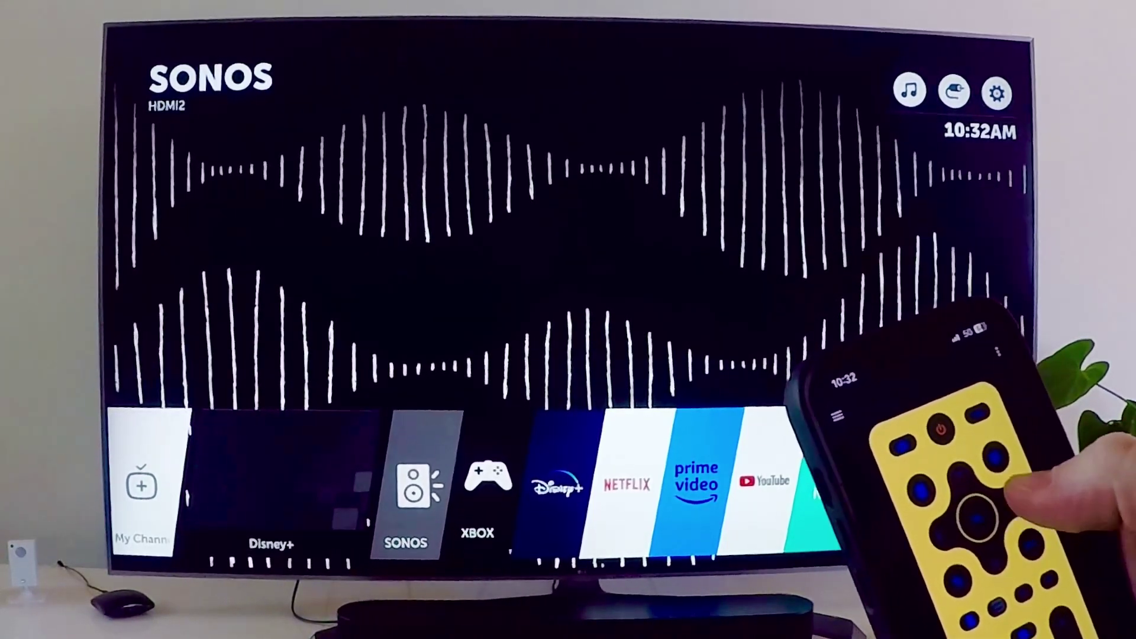
key(Right)
key(Right)
key(Right)
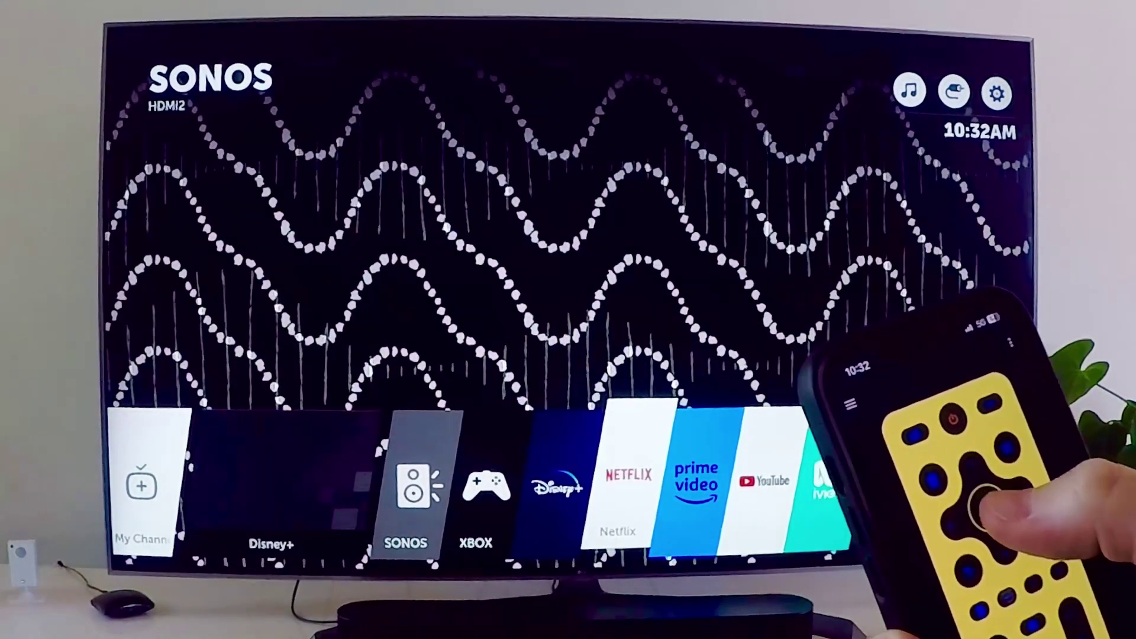
key(Right)
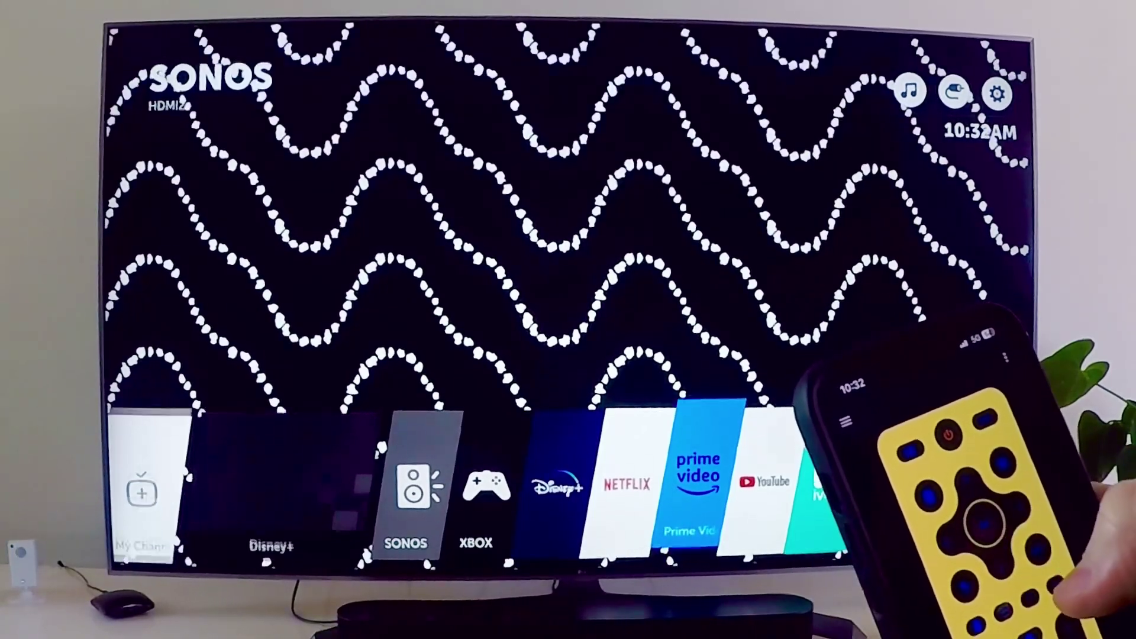
key(Return)
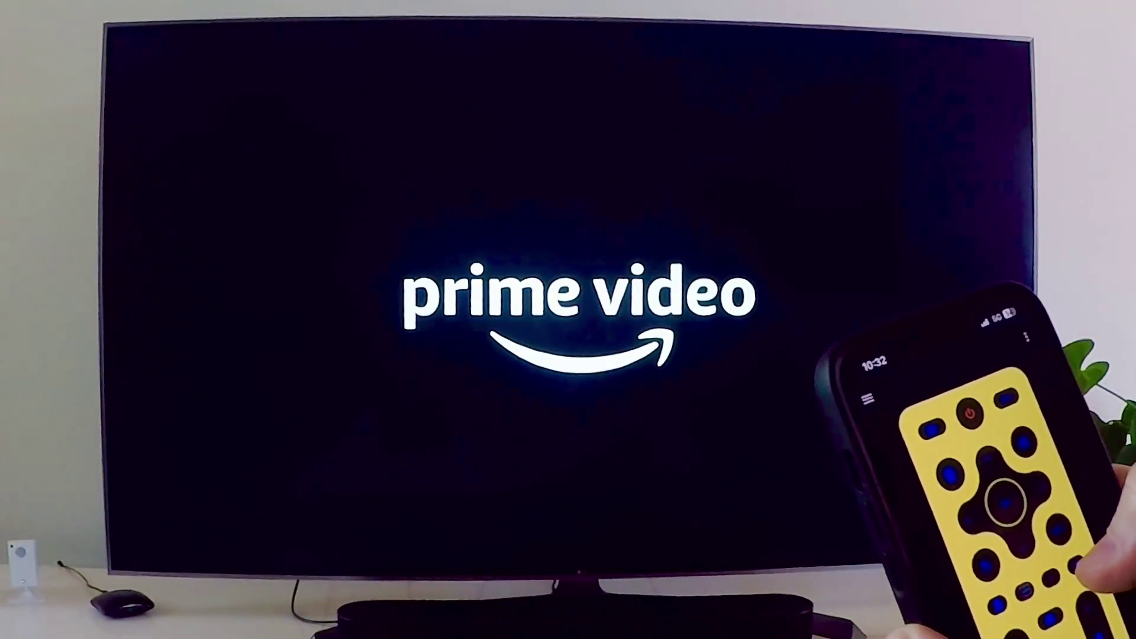